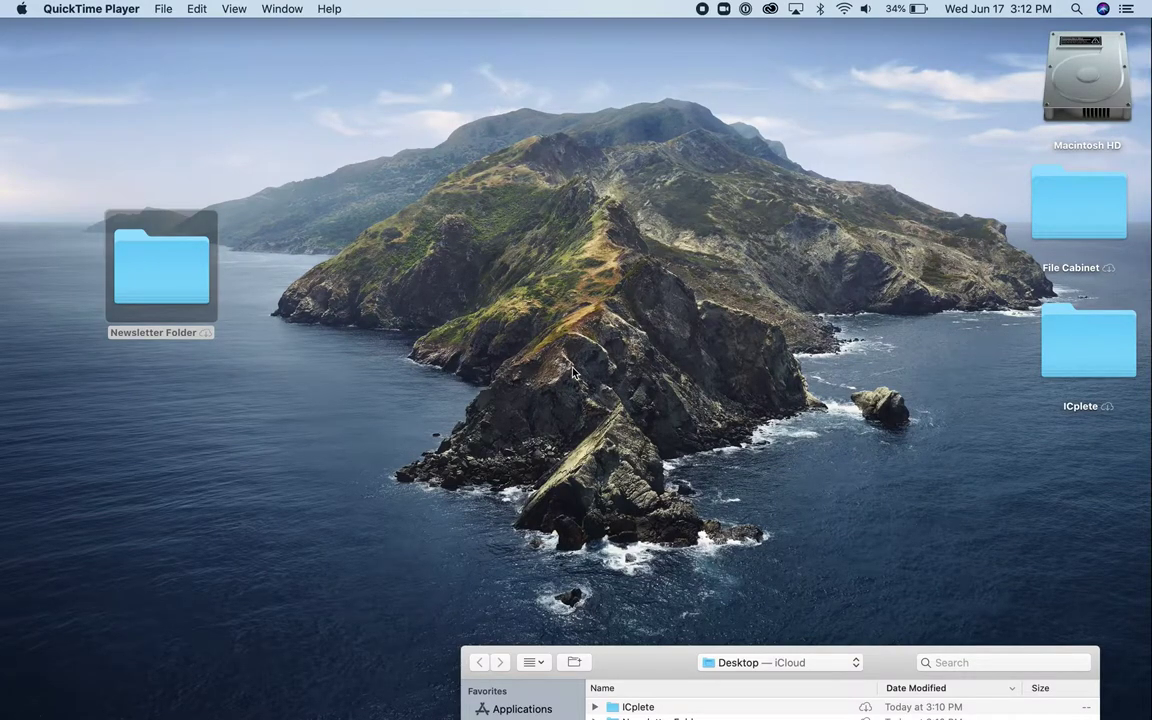
Move the Newsletter Folder higher on the desktop and open it in Finder
{"action": "key", "text": "super+Tab"}
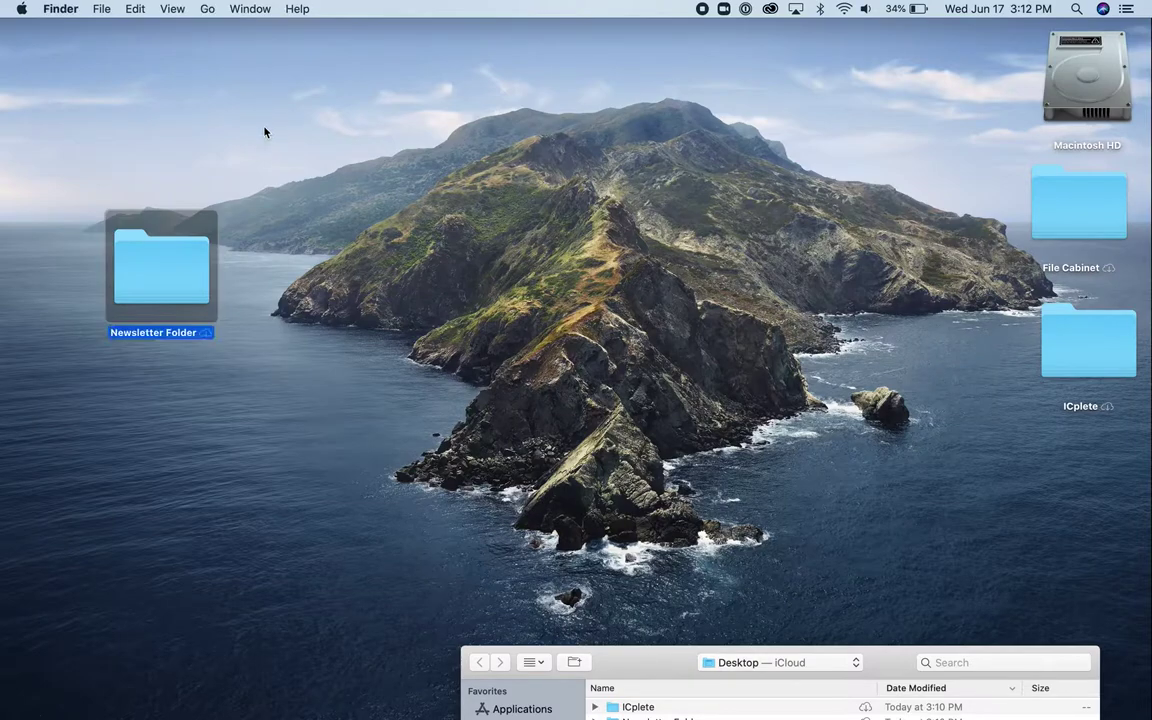
{"action": "left_click_drag", "start_coordinate": [193, 273], "coordinate": [313, 196]}
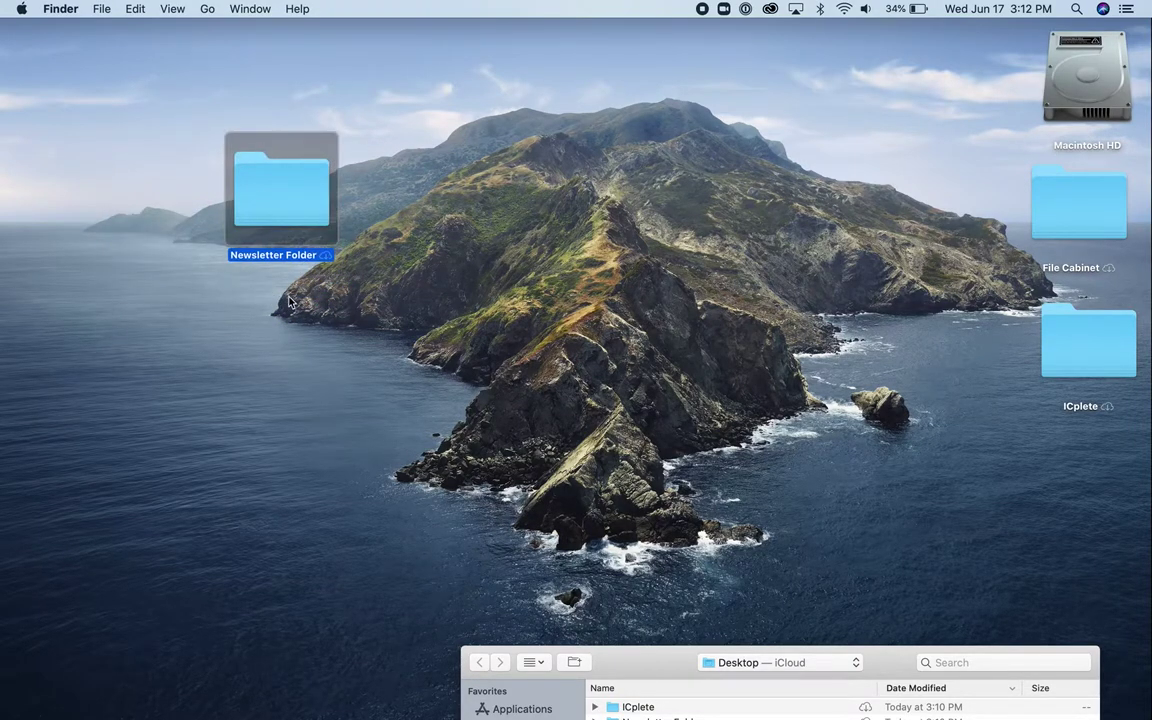
{"action": "double_click", "coordinate": [306, 200]}
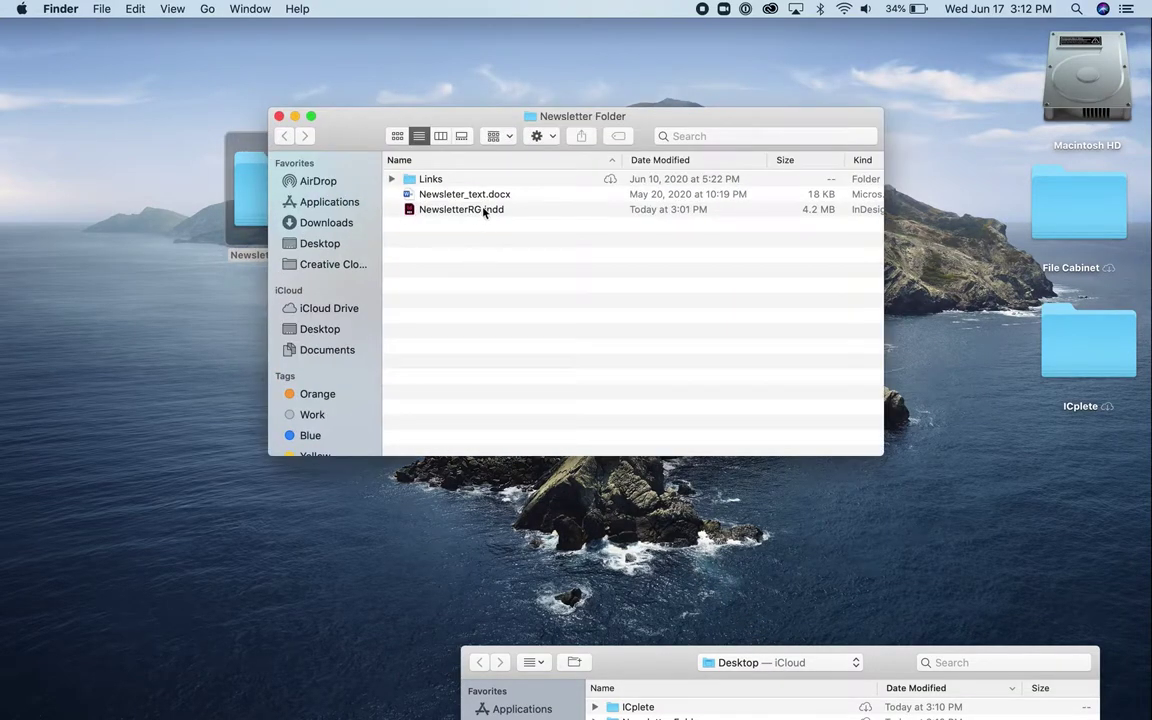
Look at Newsleter_text.docx and NewsletterRG.indd, then expand Links to list its five images
{"action": "left_click", "coordinate": [465, 197]}
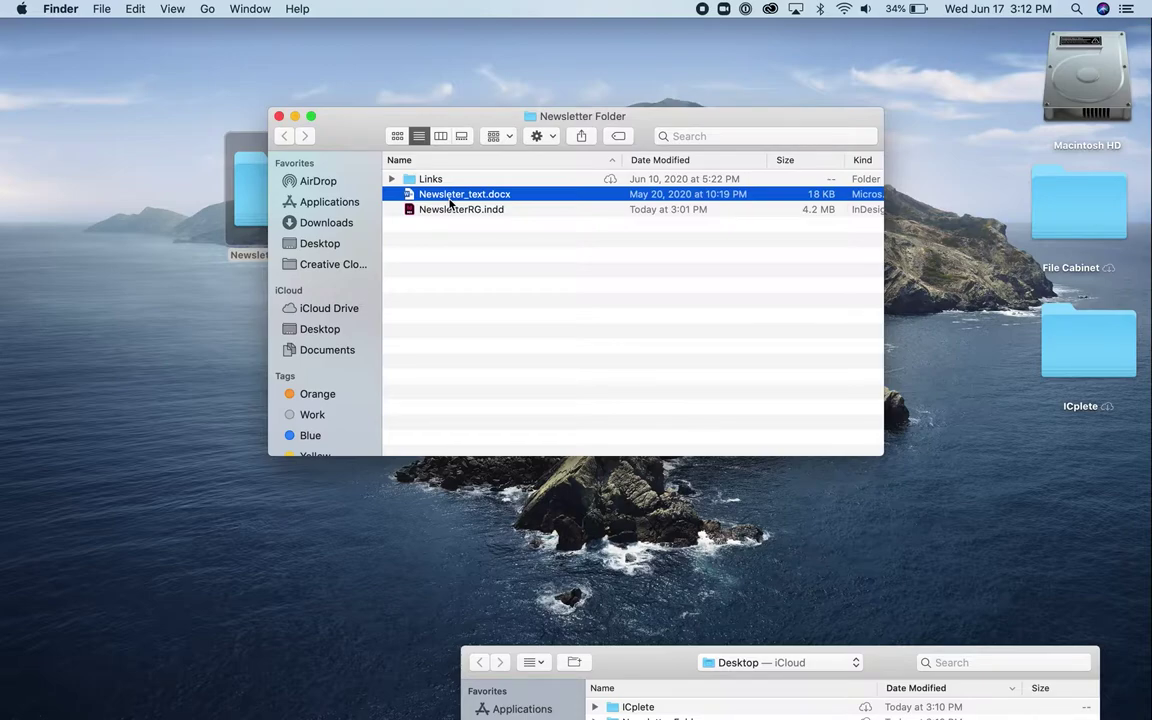
{"action": "left_click", "coordinate": [447, 212]}
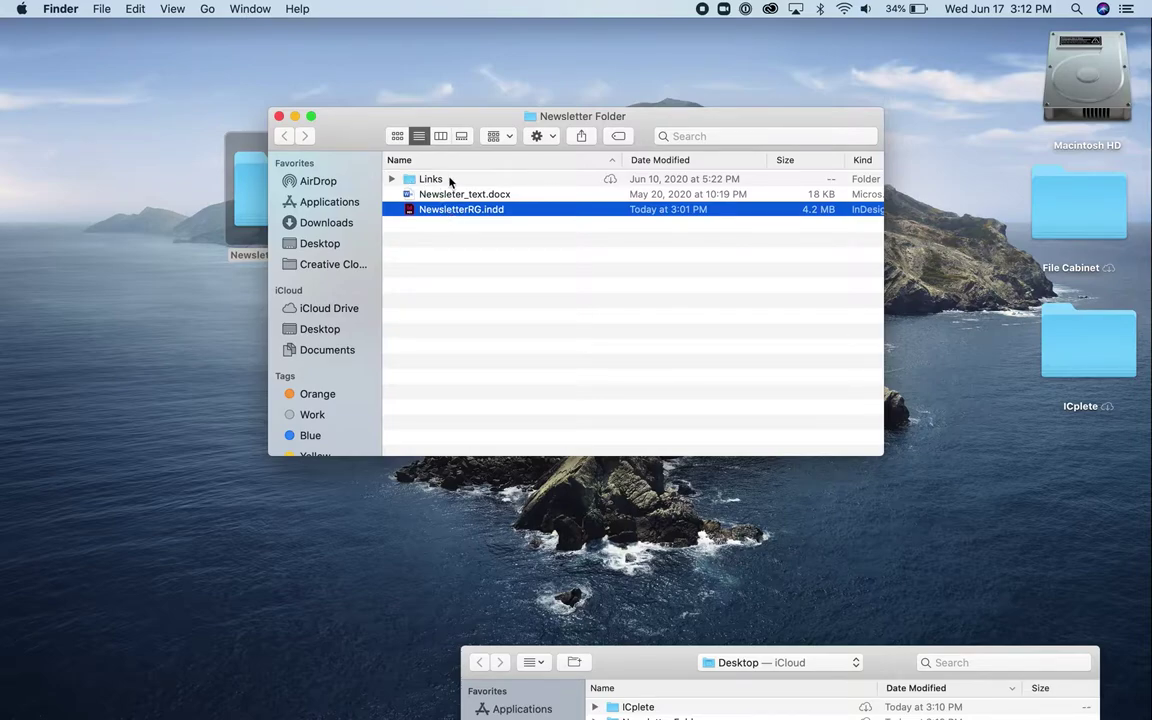
{"action": "left_click", "coordinate": [392, 180]}
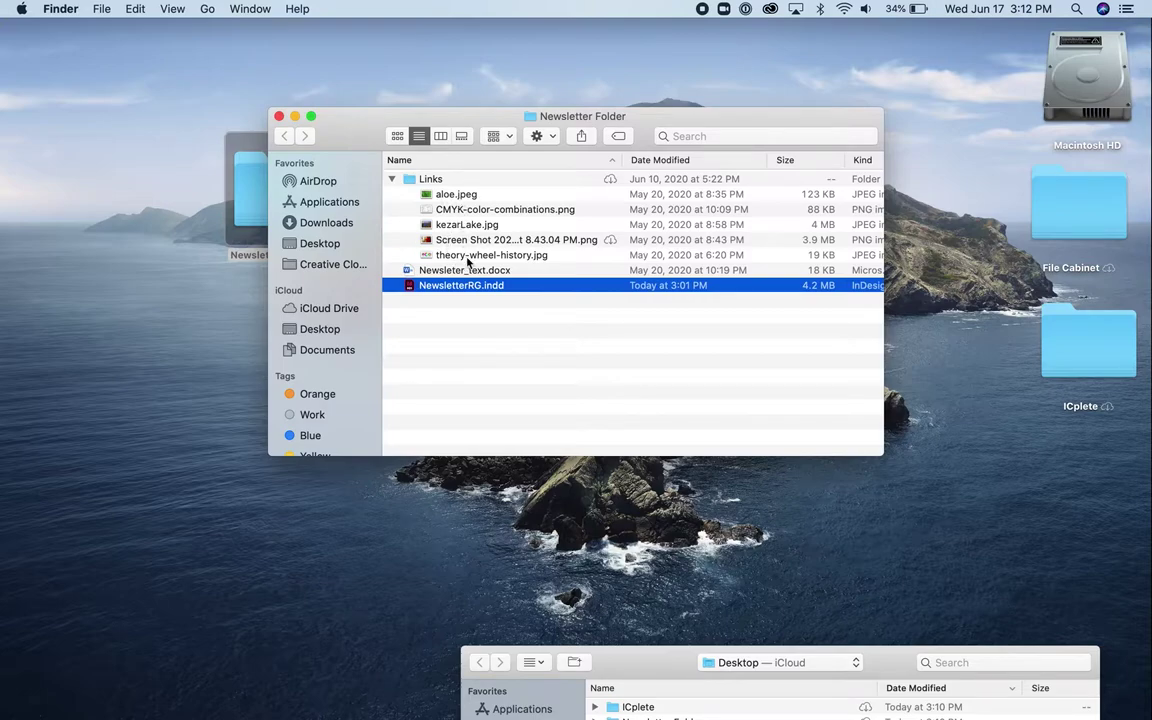
Open NewsletterRG.indd in InDesign 2020
{"action": "double_click", "coordinate": [410, 289]}
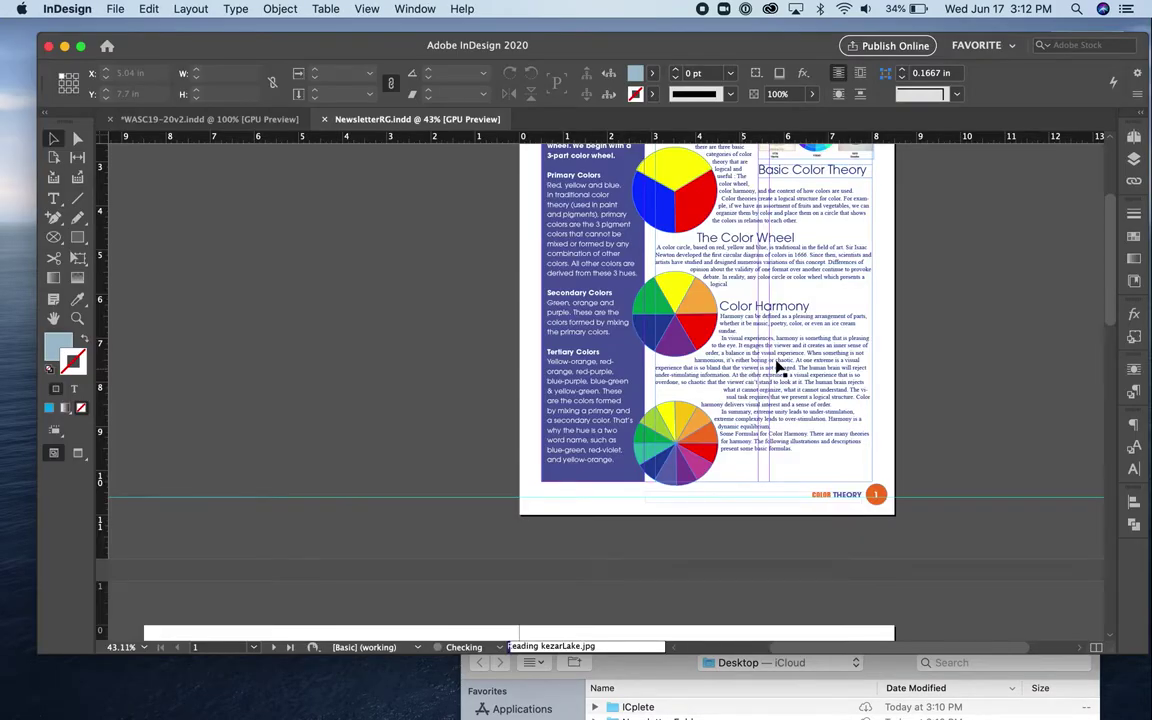
{"action": "scroll", "coordinate": [957, 352], "scroll_direction": "up", "scroll_amount": 5}
{"action": "scroll", "coordinate": [957, 352], "scroll_direction": "right", "scroll_amount": 5}
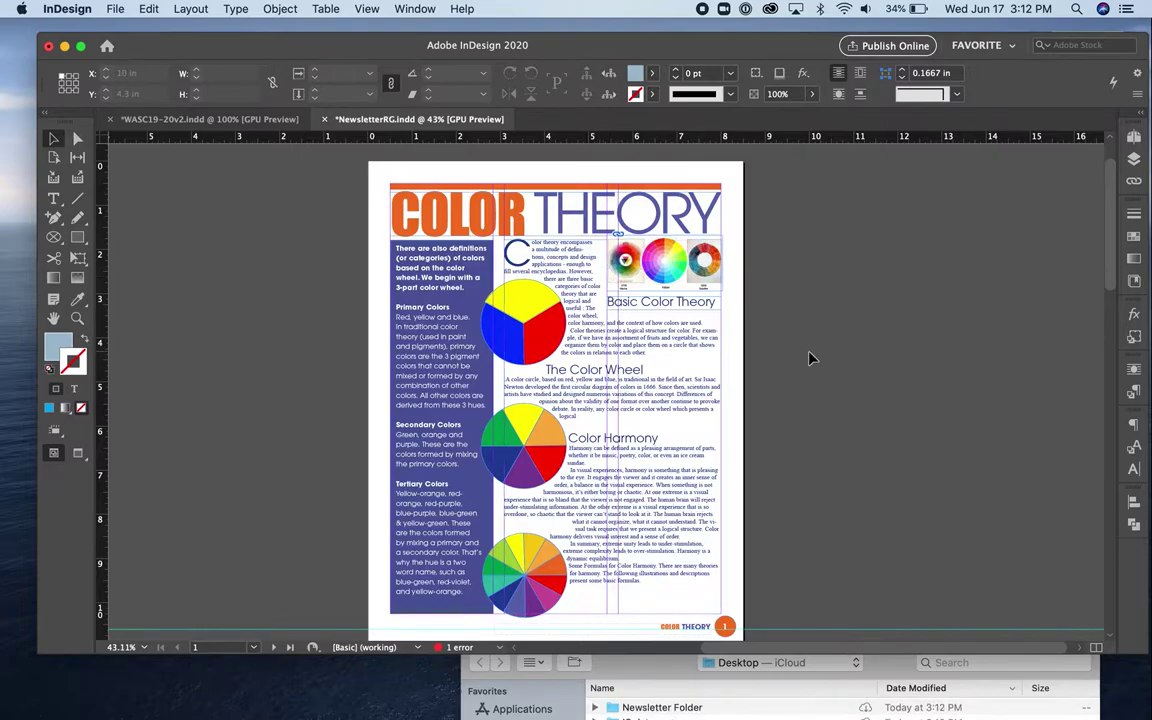
Scroll through pages 1 to 4 of the Color Theory newsletter
{"action": "scroll", "coordinate": [810, 358], "scroll_direction": "down", "scroll_amount": 2}
{"action": "scroll", "coordinate": [810, 358], "scroll_direction": "left", "scroll_amount": 1}
{"action": "scroll", "coordinate": [810, 358], "scroll_direction": "down", "scroll_amount": 10}
{"action": "scroll", "coordinate": [810, 358], "scroll_direction": "left", "scroll_amount": 4}
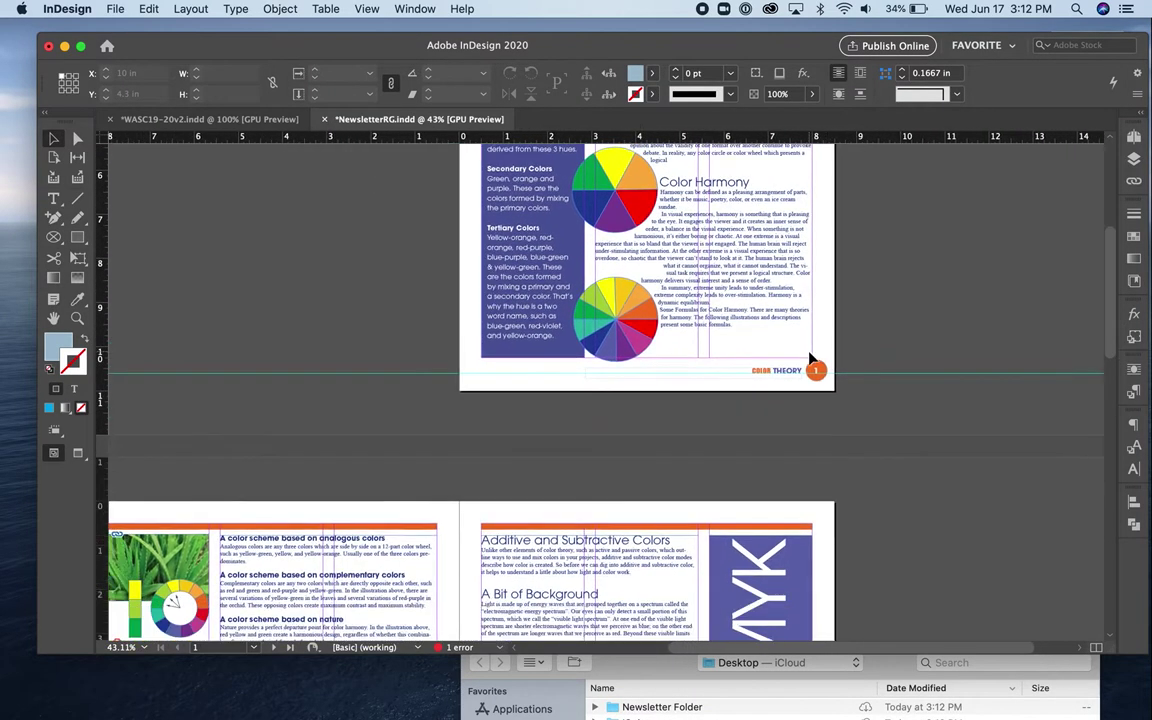
{"action": "scroll", "coordinate": [810, 358], "scroll_direction": "down", "scroll_amount": 8}
{"action": "scroll", "coordinate": [810, 358], "scroll_direction": "left", "scroll_amount": 2}
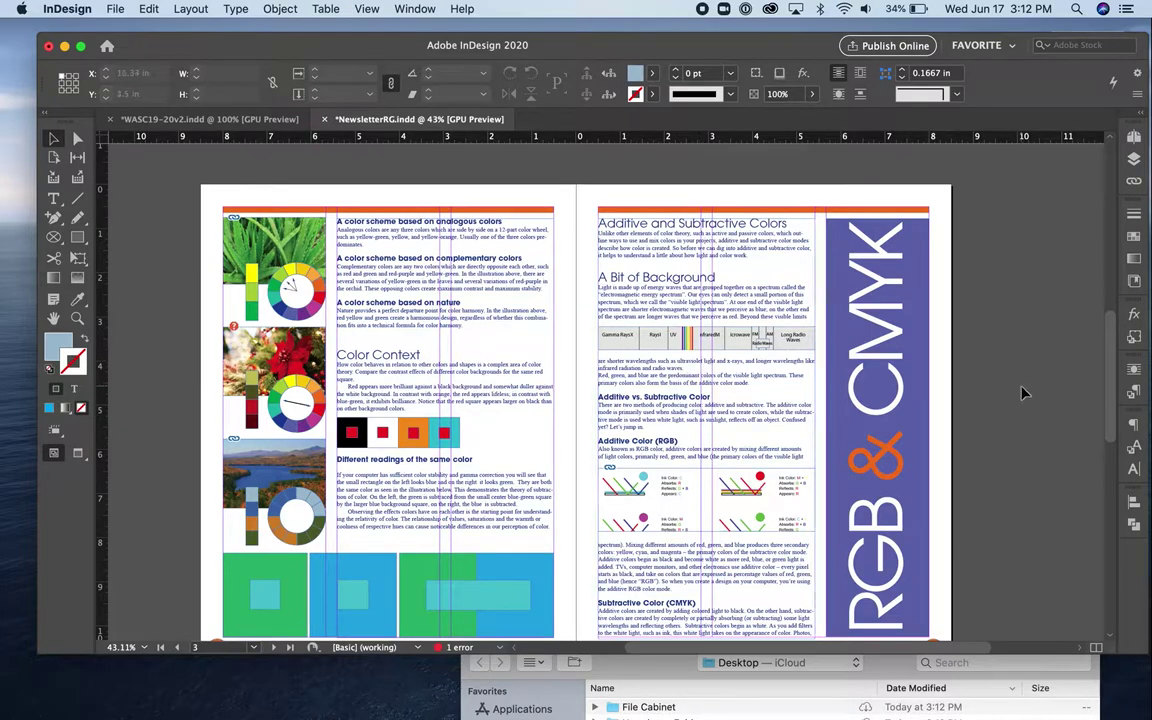
{"action": "scroll", "coordinate": [1023, 392], "scroll_direction": "down", "scroll_amount": 11}
{"action": "scroll", "coordinate": [1023, 392], "scroll_direction": "down", "scroll_amount": 15}
{"action": "scroll", "coordinate": [1023, 392], "scroll_direction": "left", "scroll_amount": 4}
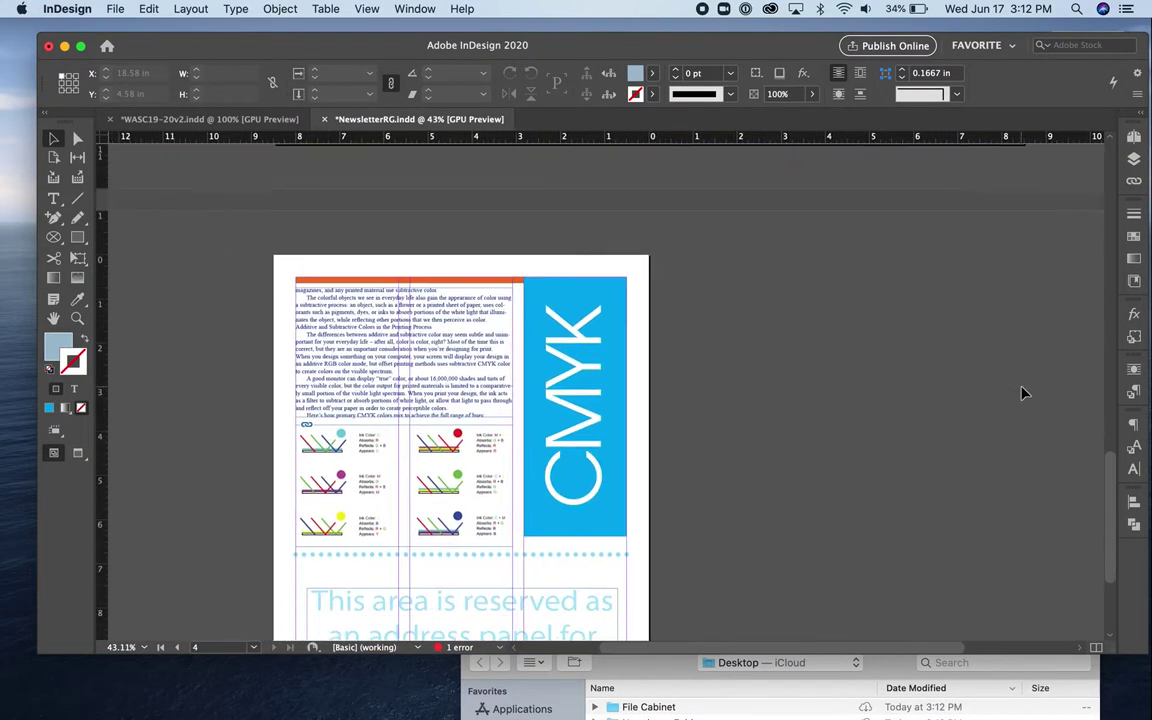
{"action": "scroll", "coordinate": [1023, 392], "scroll_direction": "right", "scroll_amount": 5}
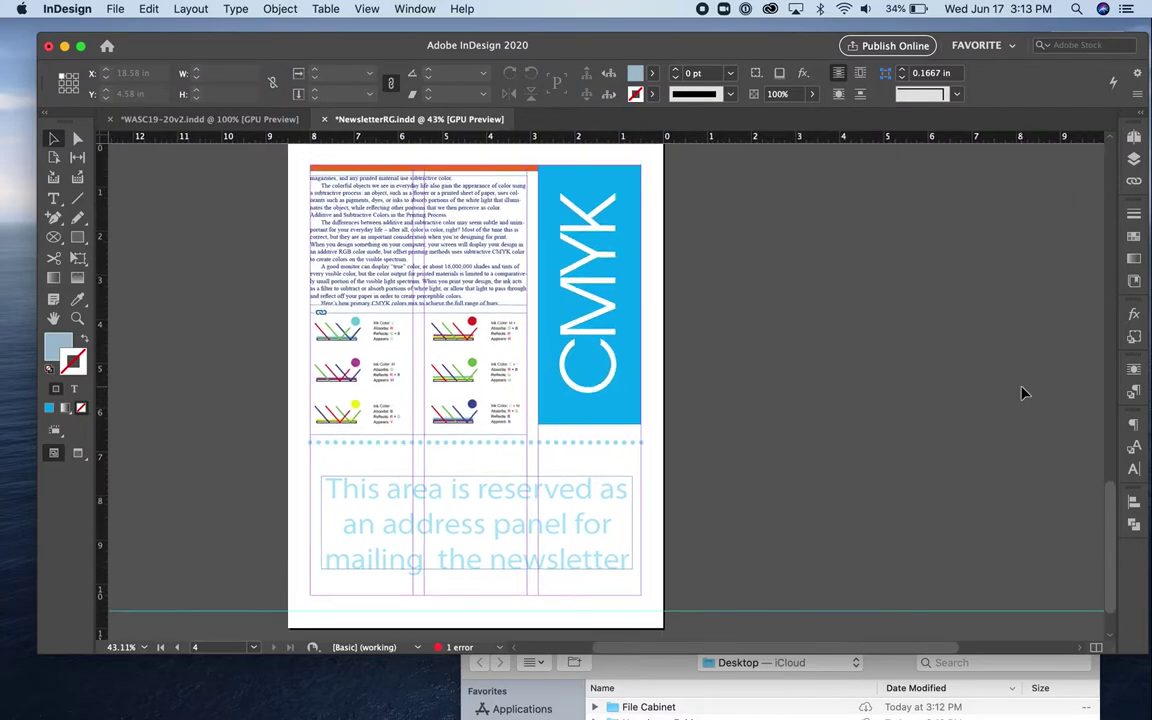
{"action": "scroll", "coordinate": [1023, 392], "scroll_direction": "up", "scroll_amount": 12}
{"action": "scroll", "coordinate": [1023, 392], "scroll_direction": "up", "scroll_amount": 7}
{"action": "scroll", "coordinate": [1023, 392], "scroll_direction": "right", "scroll_amount": 2}
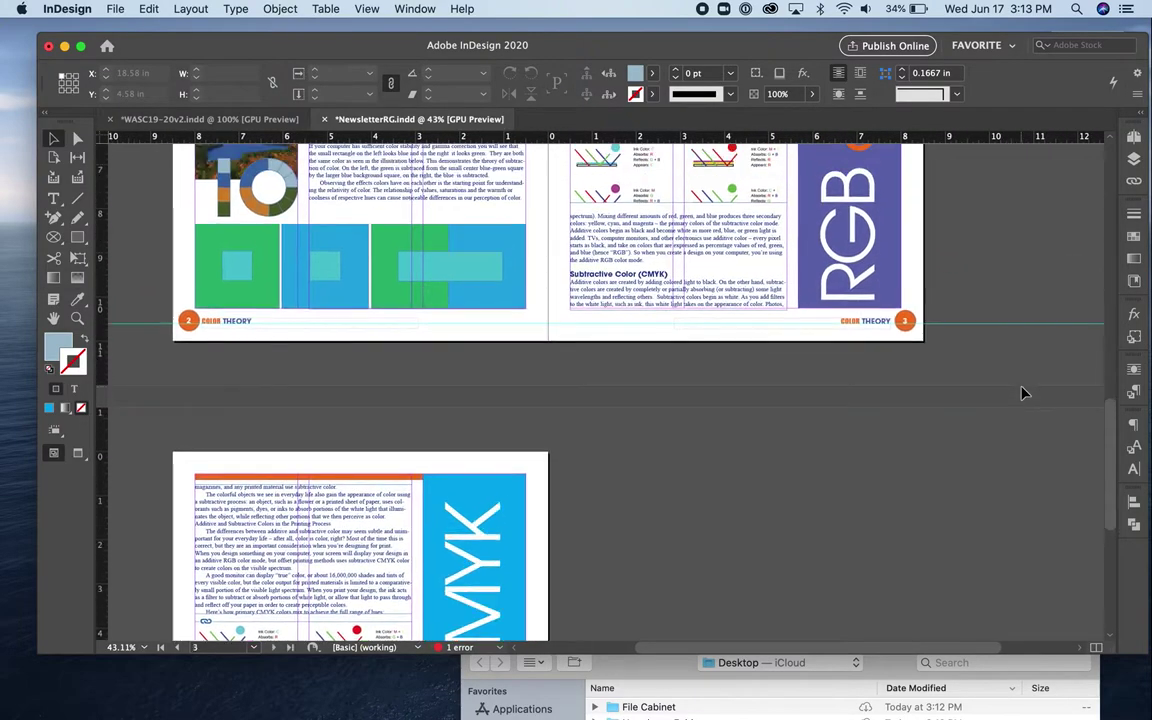
{"action": "scroll", "coordinate": [1117, 393], "scroll_direction": "up", "scroll_amount": 14}
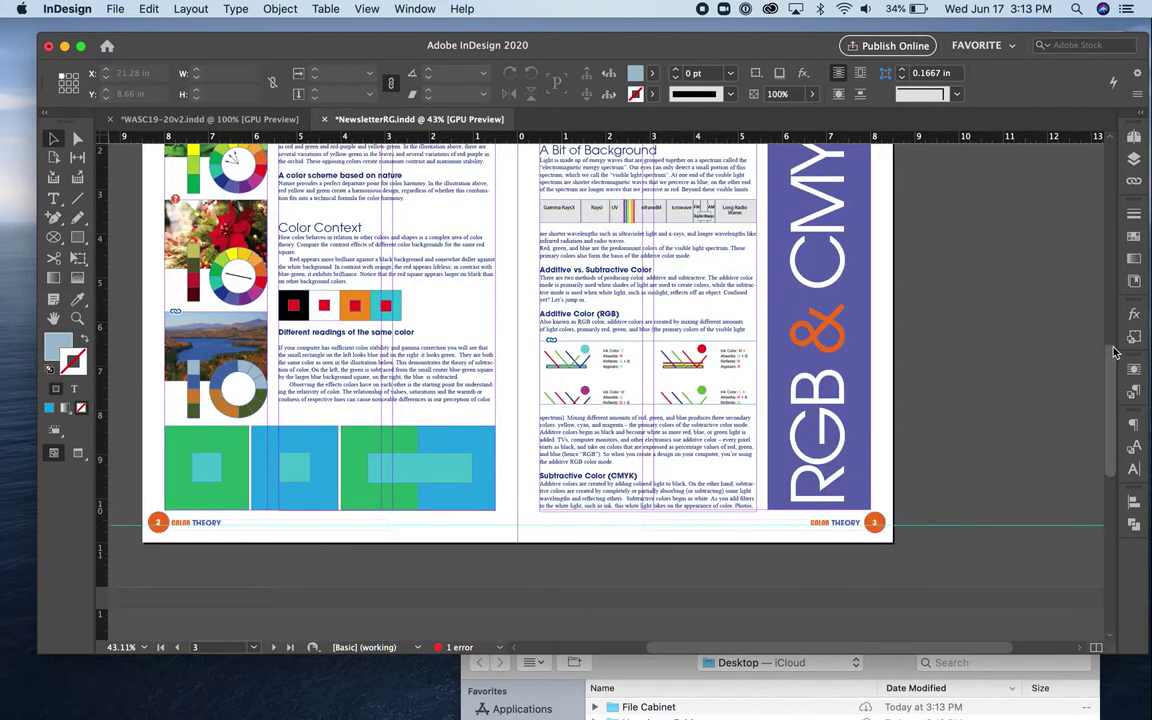
{"action": "scroll", "coordinate": [1120, 350], "scroll_direction": "down", "scroll_amount": 6}
{"action": "left_click_drag", "start_coordinate": [1120, 350], "coordinate": [1103, 189]}
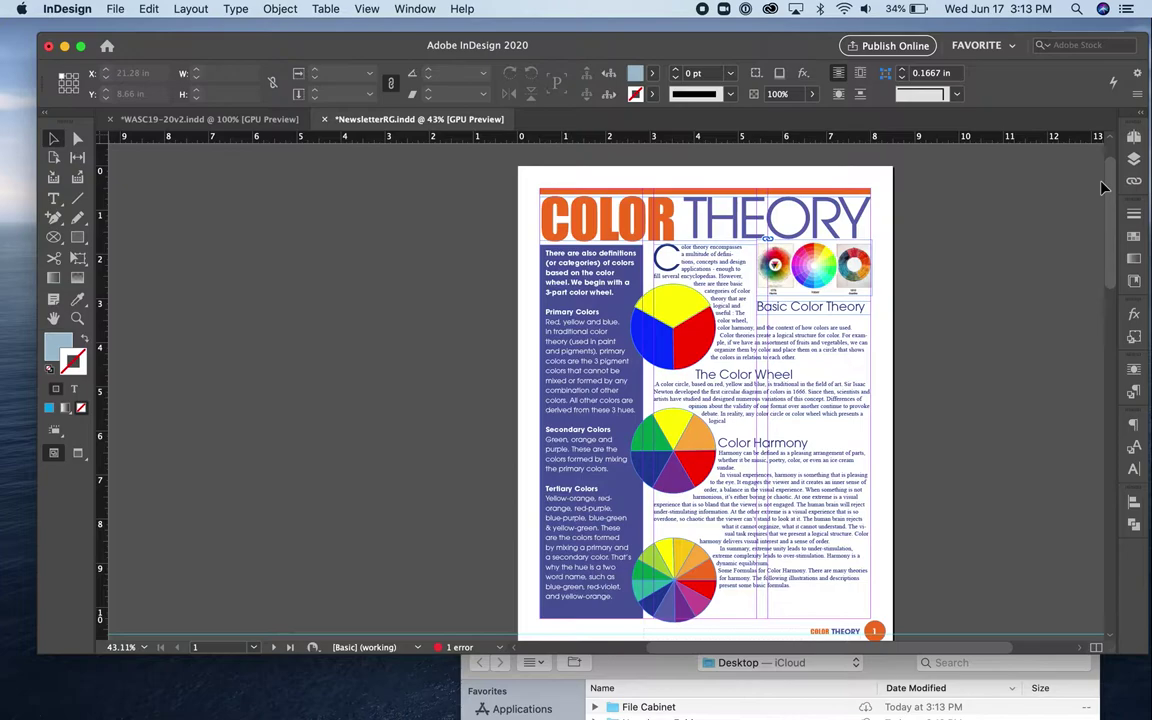
Show the Pages panel and jump to the pages 2–3 spread
{"action": "left_click", "coordinate": [1135, 137]}
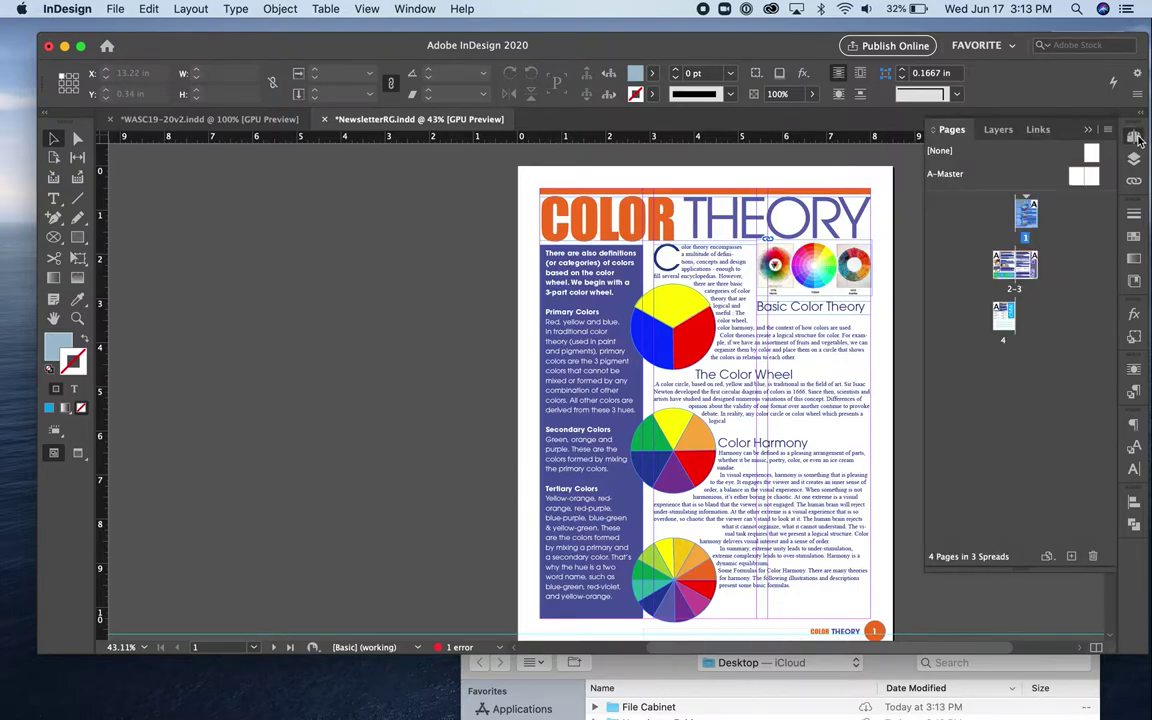
{"action": "left_click", "coordinate": [1027, 214]}
{"action": "double_click", "coordinate": [1008, 268]}
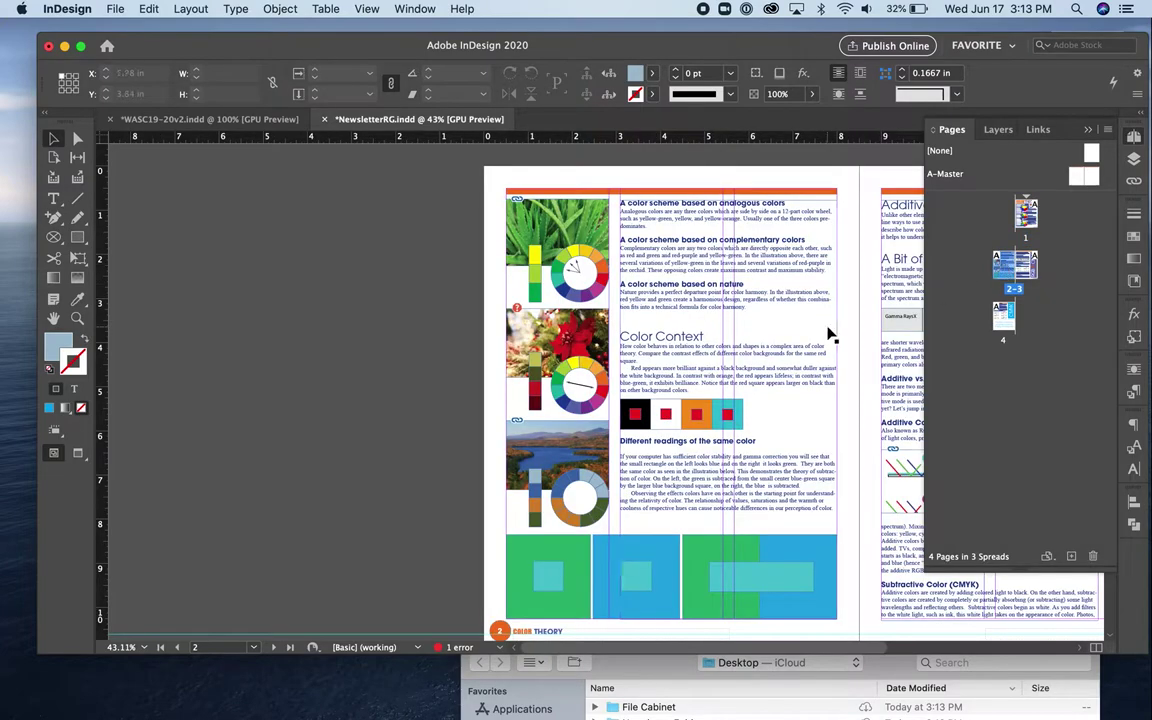
{"action": "scroll", "coordinate": [828, 330], "scroll_direction": "right", "scroll_amount": 5}
{"action": "scroll", "coordinate": [828, 330], "scroll_direction": "down", "scroll_amount": 2}
{"action": "scroll", "coordinate": [828, 330], "scroll_direction": "right", "scroll_amount": 2}
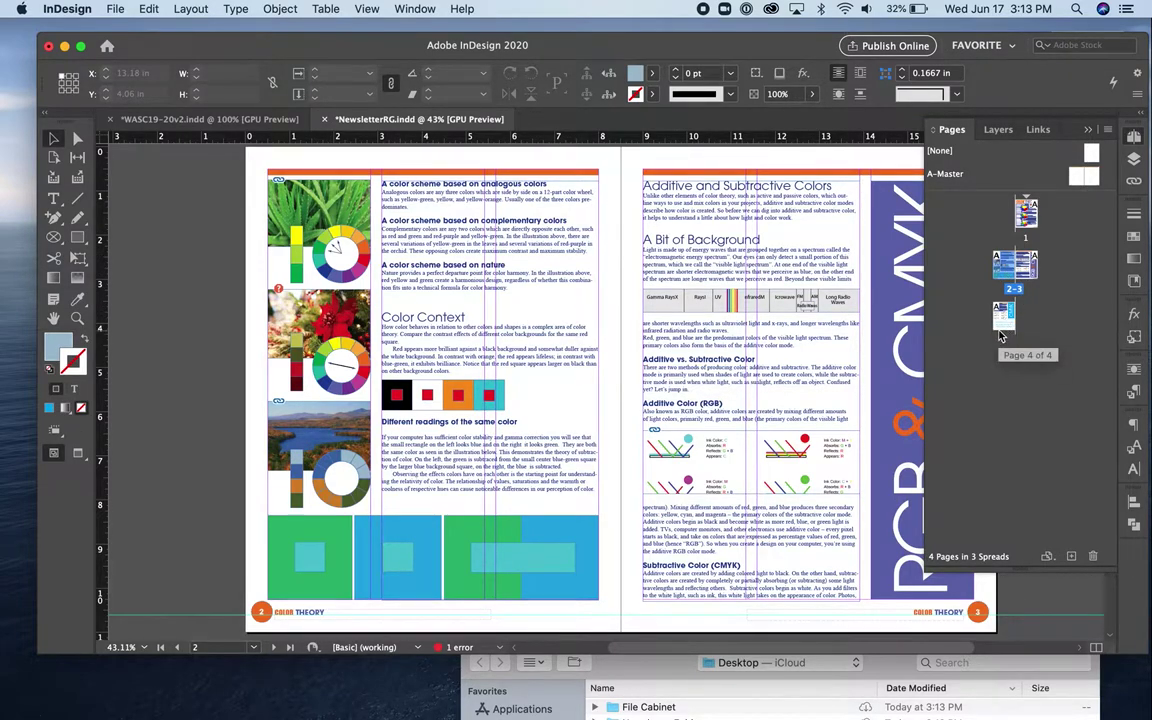
Drag A-Master onto page 4 and enlarge the InDesign window downward
{"action": "left_click_drag", "start_coordinate": [1084, 176], "coordinate": [1003, 320]}
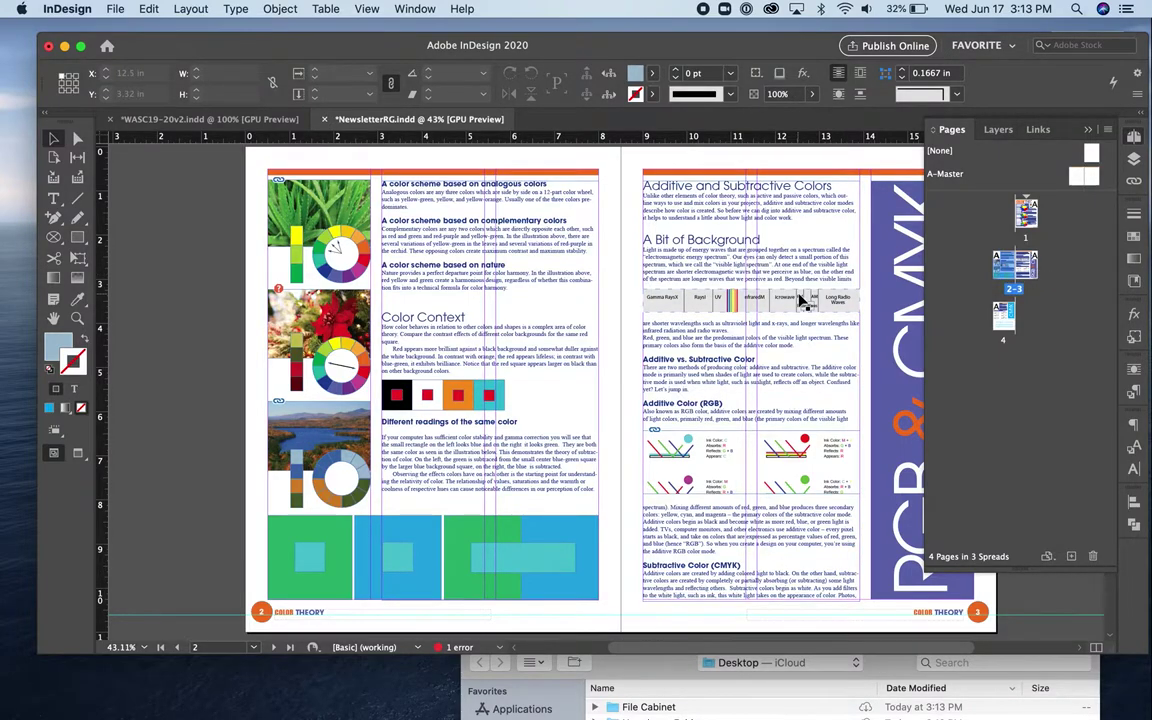
{"action": "scroll", "coordinate": [800, 300], "scroll_direction": "right", "scroll_amount": 3}
{"action": "scroll", "coordinate": [800, 300], "scroll_direction": "down", "scroll_amount": 1}
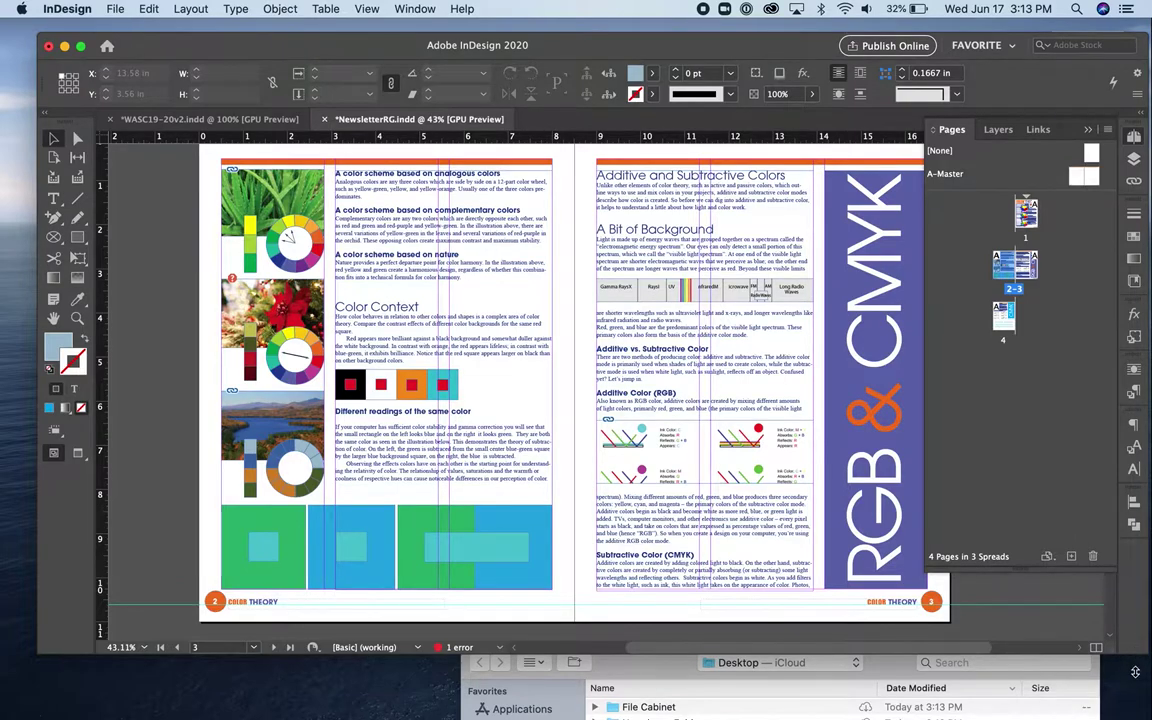
{"action": "left_click_drag", "start_coordinate": [1140, 660], "coordinate": [1133, 713]}
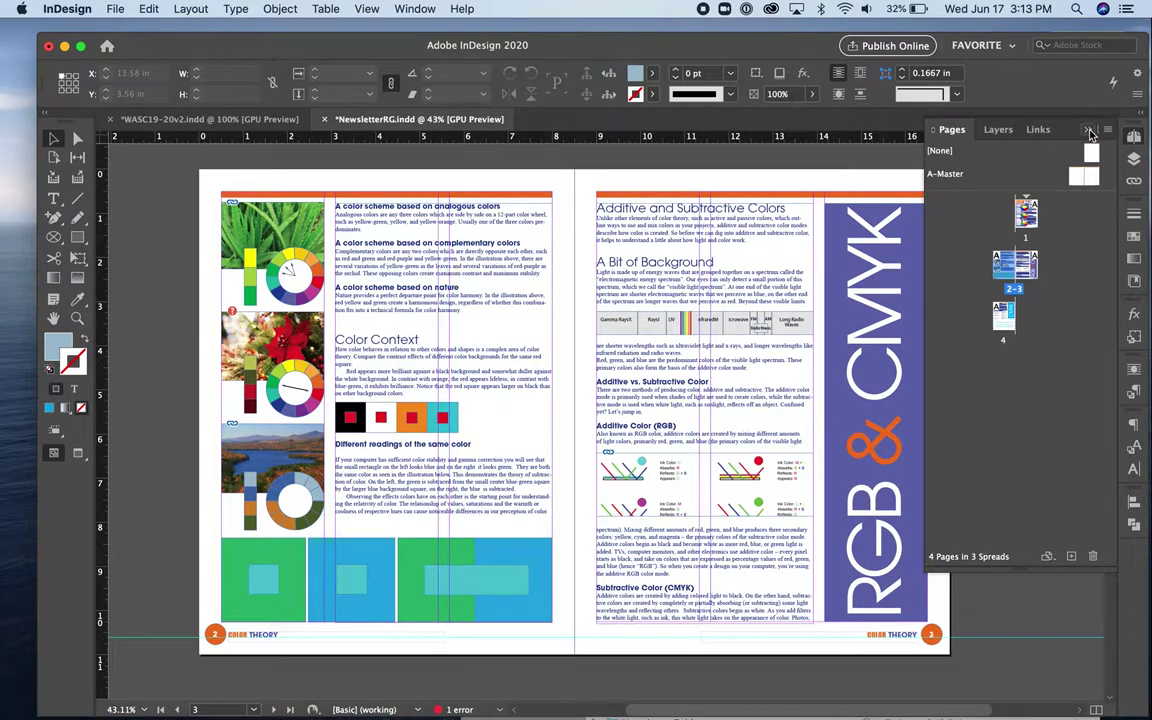
Collapse the Pages panel and switch the 2–3 spread to Presentation screen mode
{"action": "left_click", "coordinate": [1089, 131]}
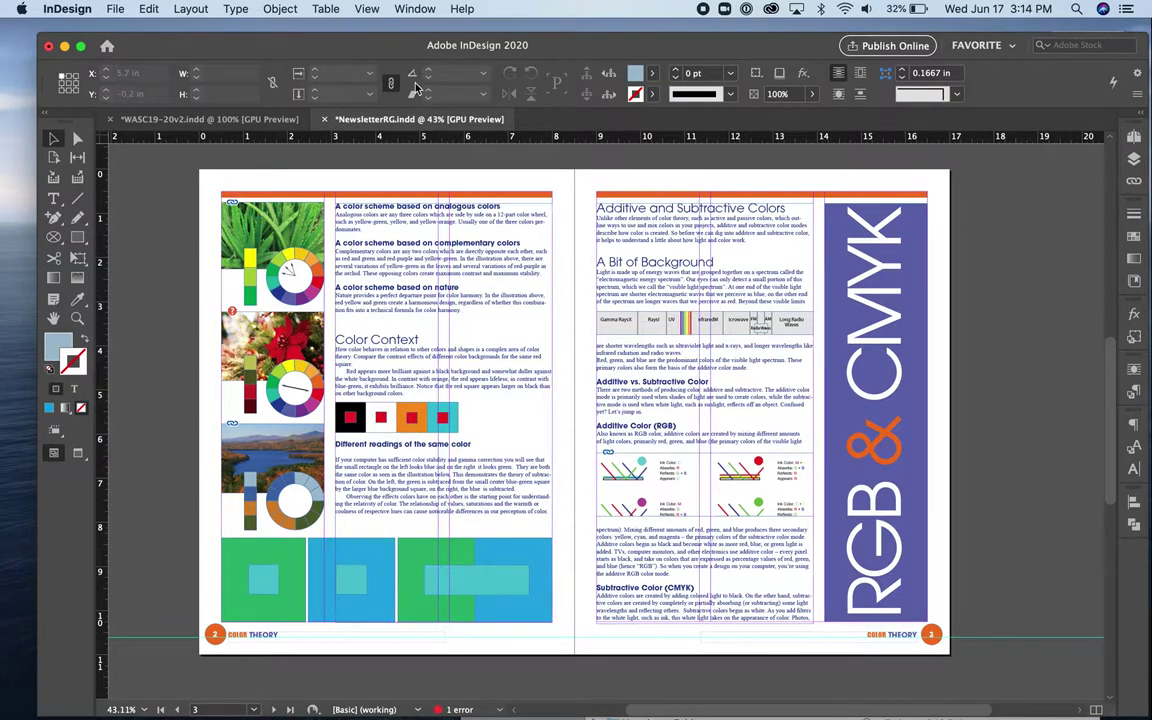
{"action": "left_click", "coordinate": [372, 11]}
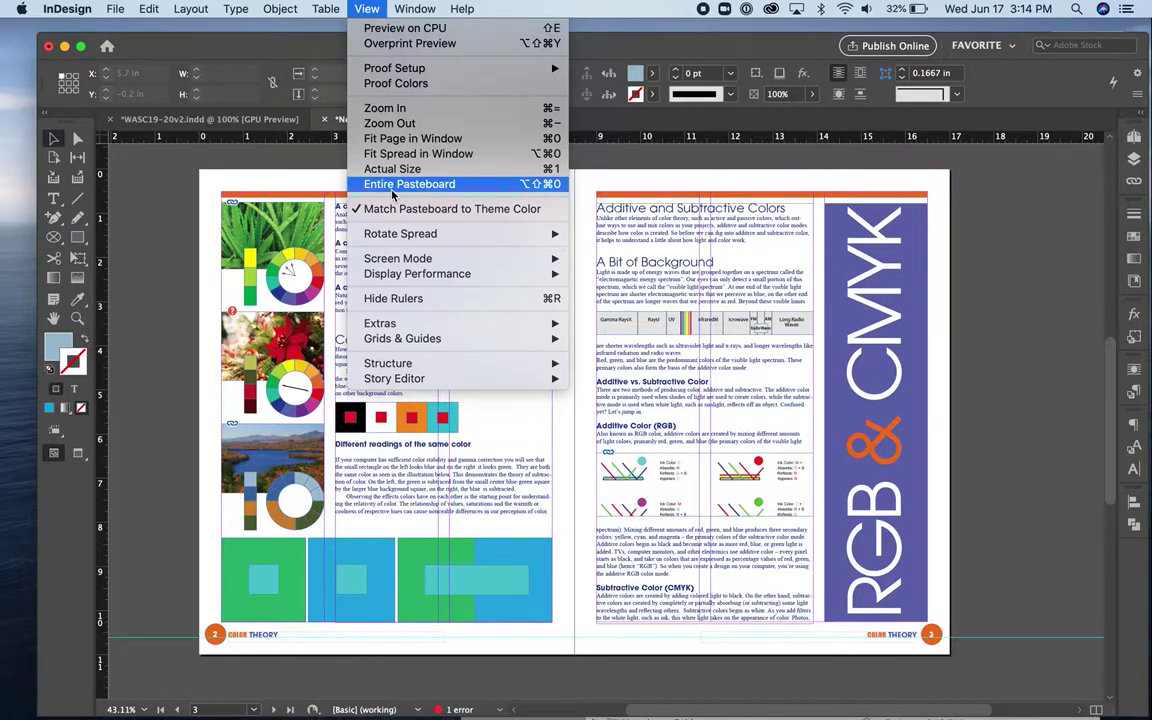
{"action": "mouse_move", "coordinate": [400, 261]}
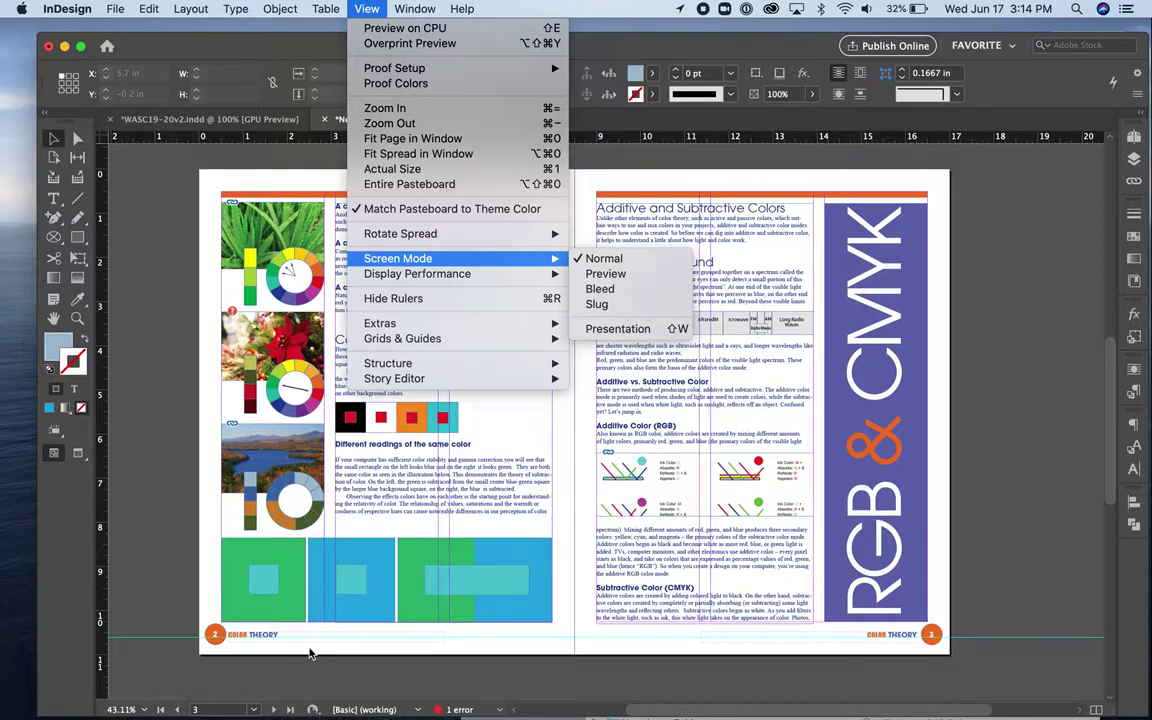
{"action": "mouse_move", "coordinate": [460, 273]}
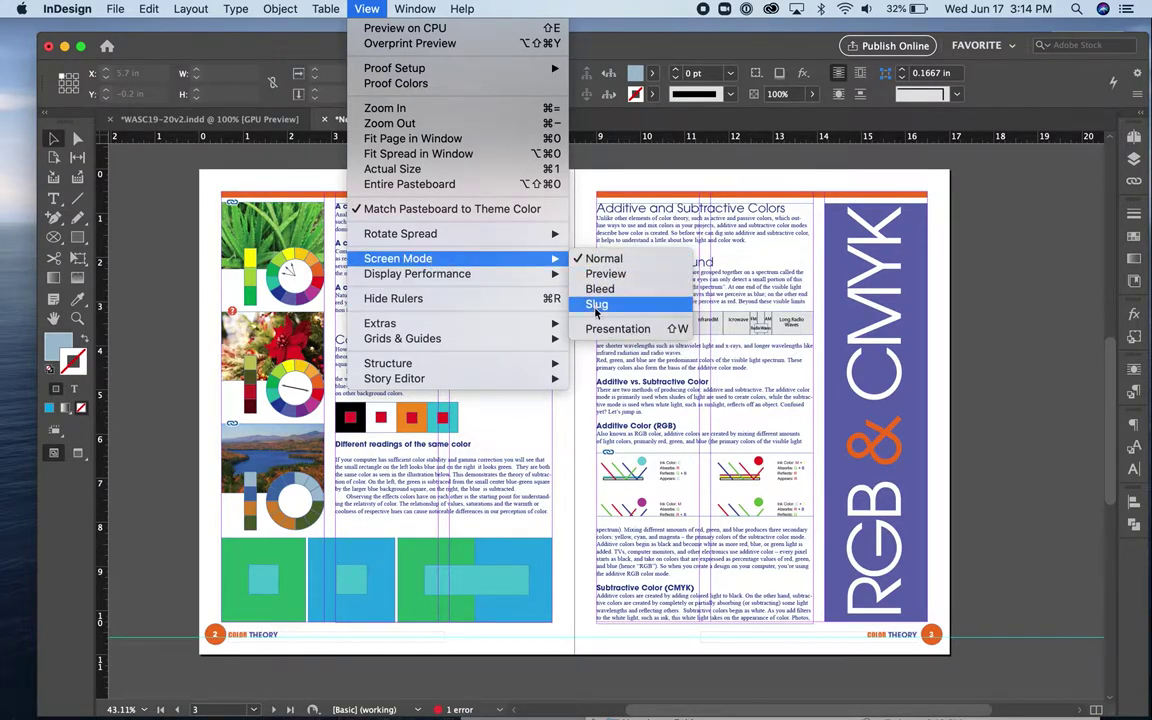
{"action": "left_click", "coordinate": [604, 331]}
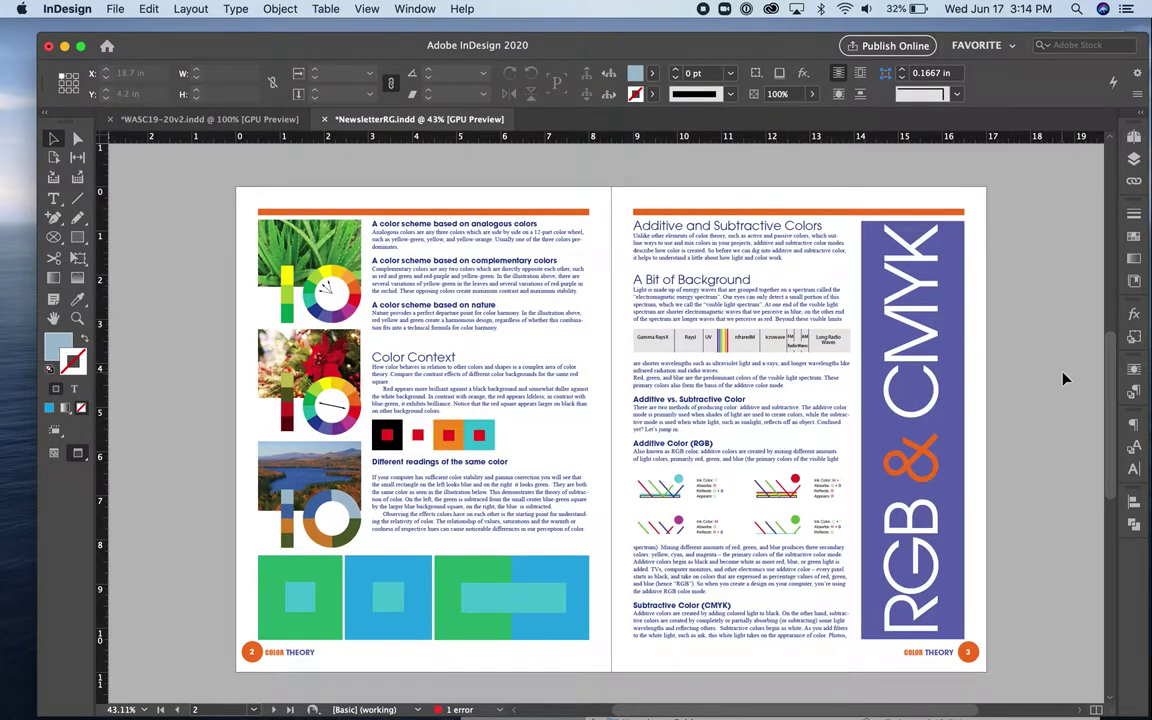
{"action": "left_click", "coordinate": [55, 139]}
{"action": "key", "text": "w"}
{"action": "key", "text": "w"}
{"action": "key", "text": "w"}
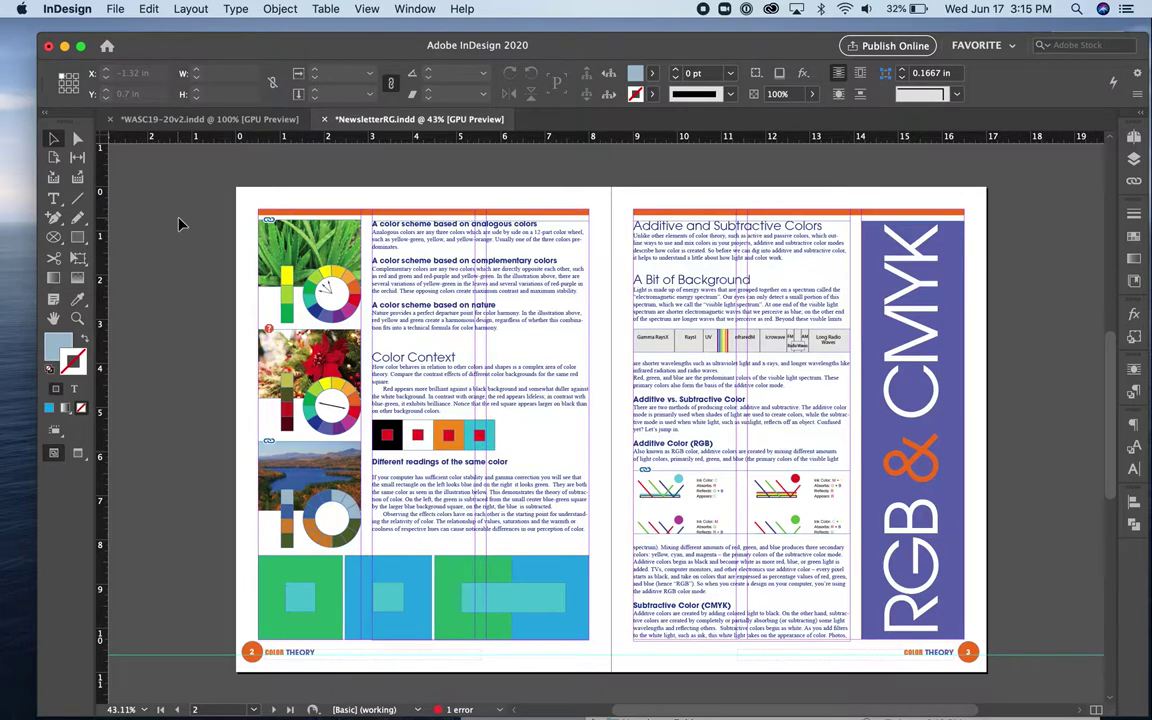
{"action": "left_click", "coordinate": [366, 10]}
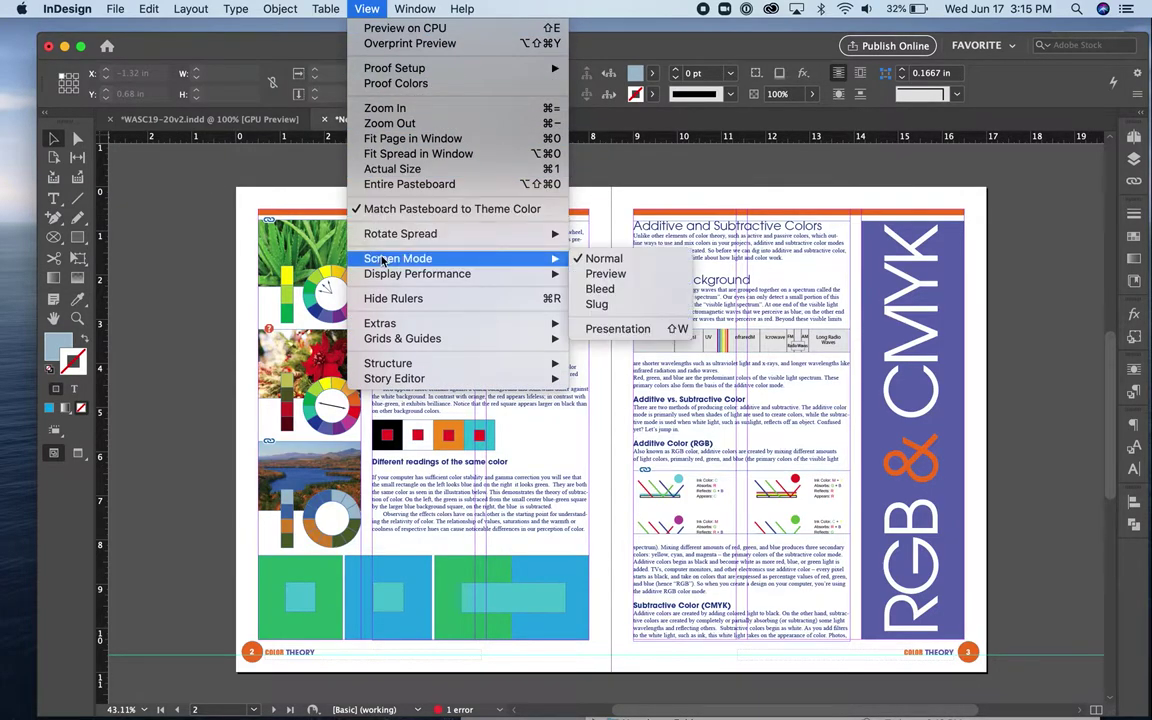
{"action": "left_click", "coordinate": [606, 274]}
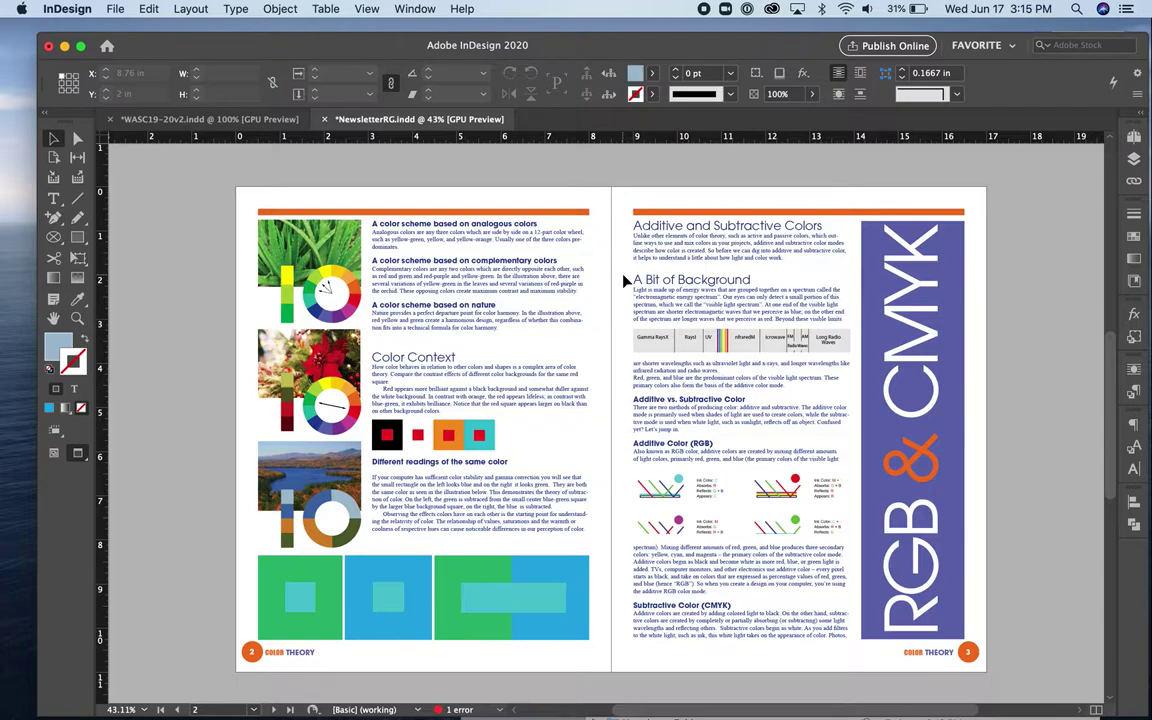
{"action": "key", "text": "w"}
{"action": "key", "text": "w"}
{"action": "key", "text": "w"}
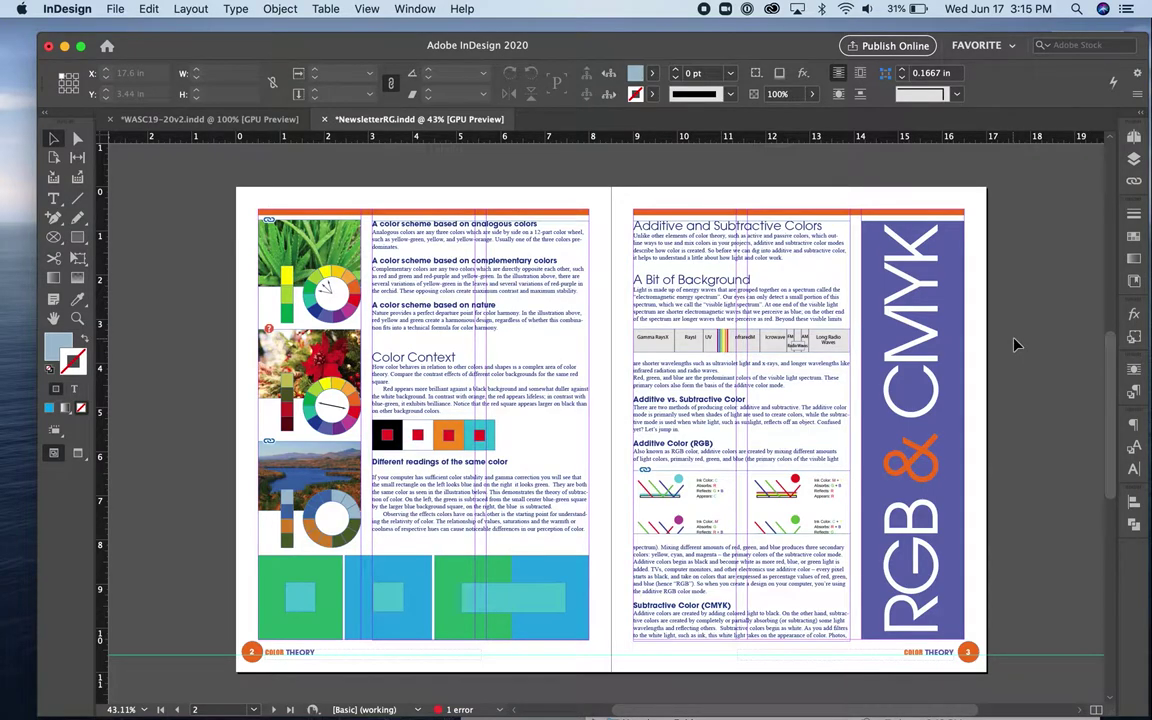
View pages 2–3 at actual size (Cmd+1) and scroll across them
{"action": "key", "text": "super+1"}
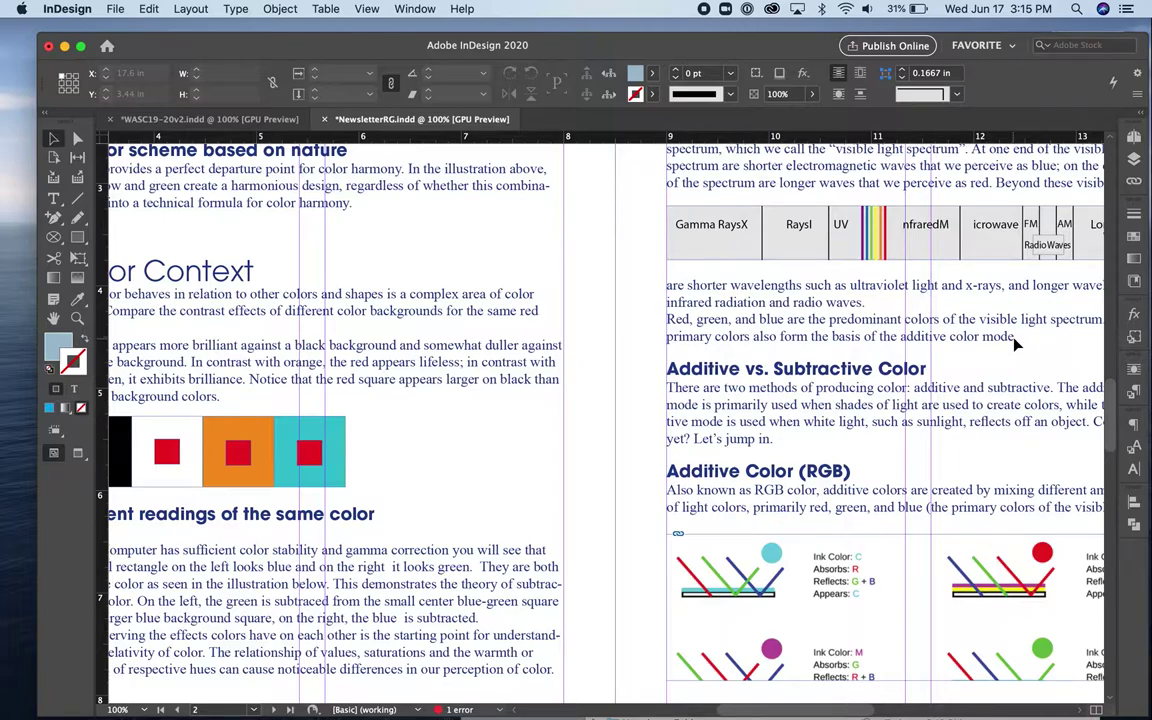
{"action": "scroll", "coordinate": [1017, 345], "scroll_direction": "down", "scroll_amount": 10}
{"action": "scroll", "coordinate": [1017, 345], "scroll_direction": "right", "scroll_amount": 6}
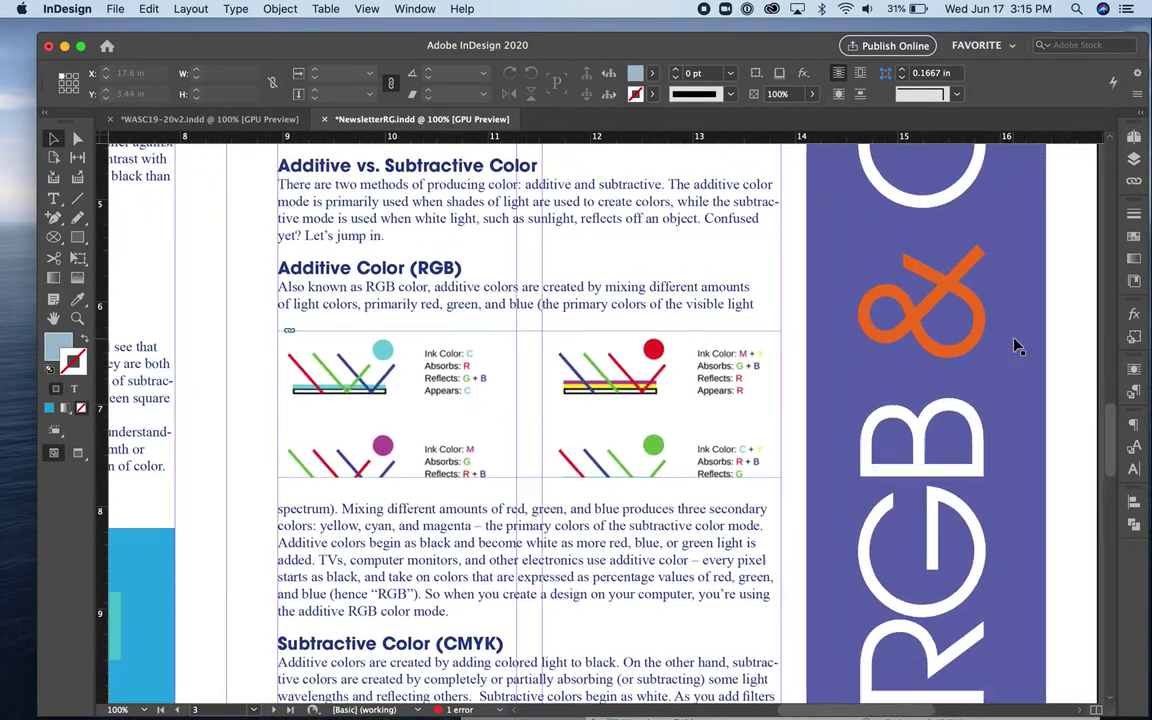
{"action": "scroll", "coordinate": [1017, 345], "scroll_direction": "right", "scroll_amount": 4}
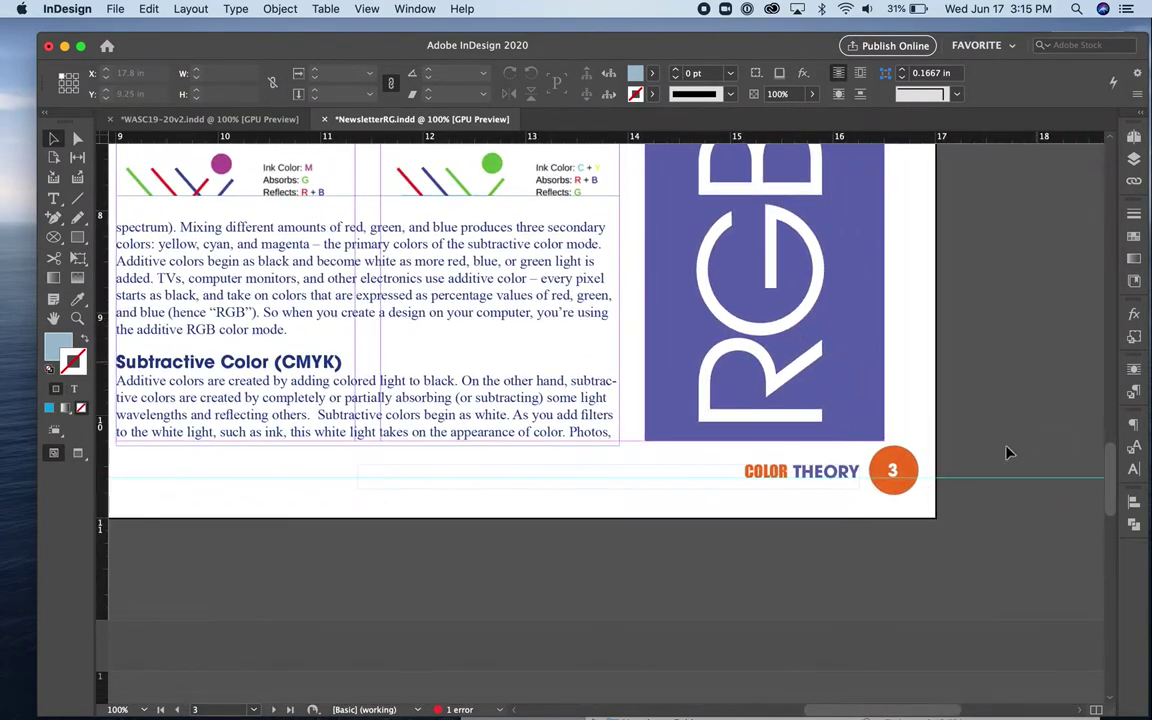
Zoom out, fit the page to the window, and scroll back to the COLOR THEORY front page
{"action": "key", "text": "super+minus"}
{"action": "key", "text": "super+minus"}
{"action": "key", "text": "super+minus"}
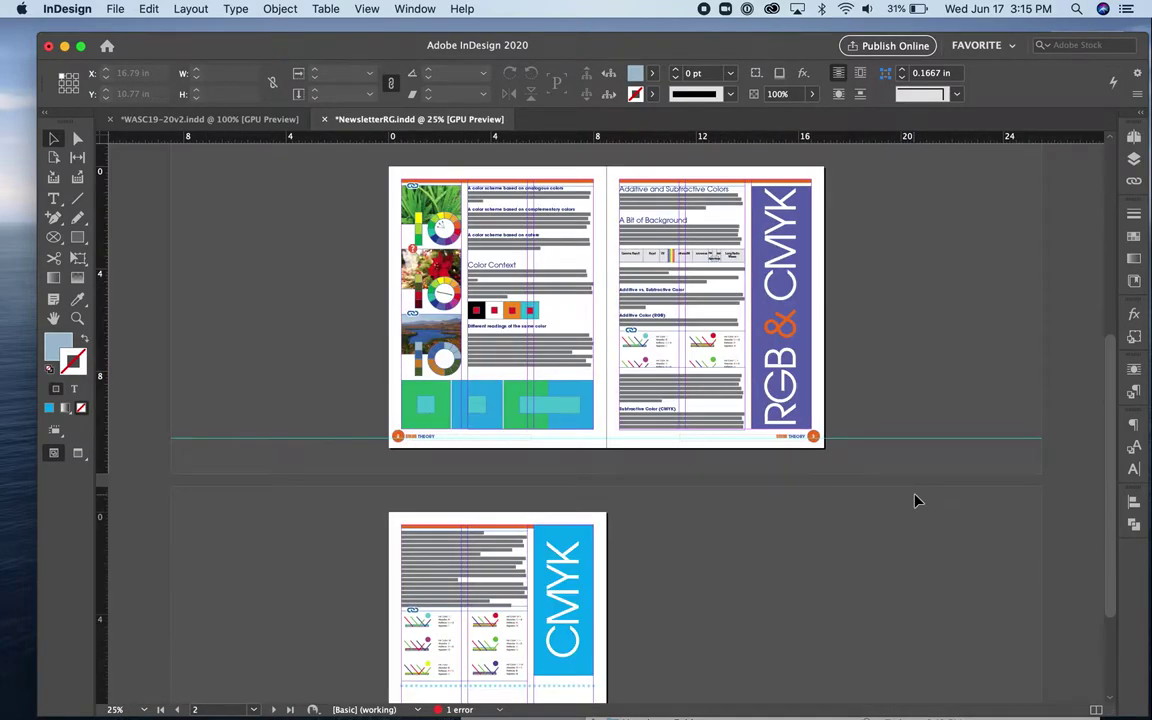
{"action": "key", "text": "super+0"}
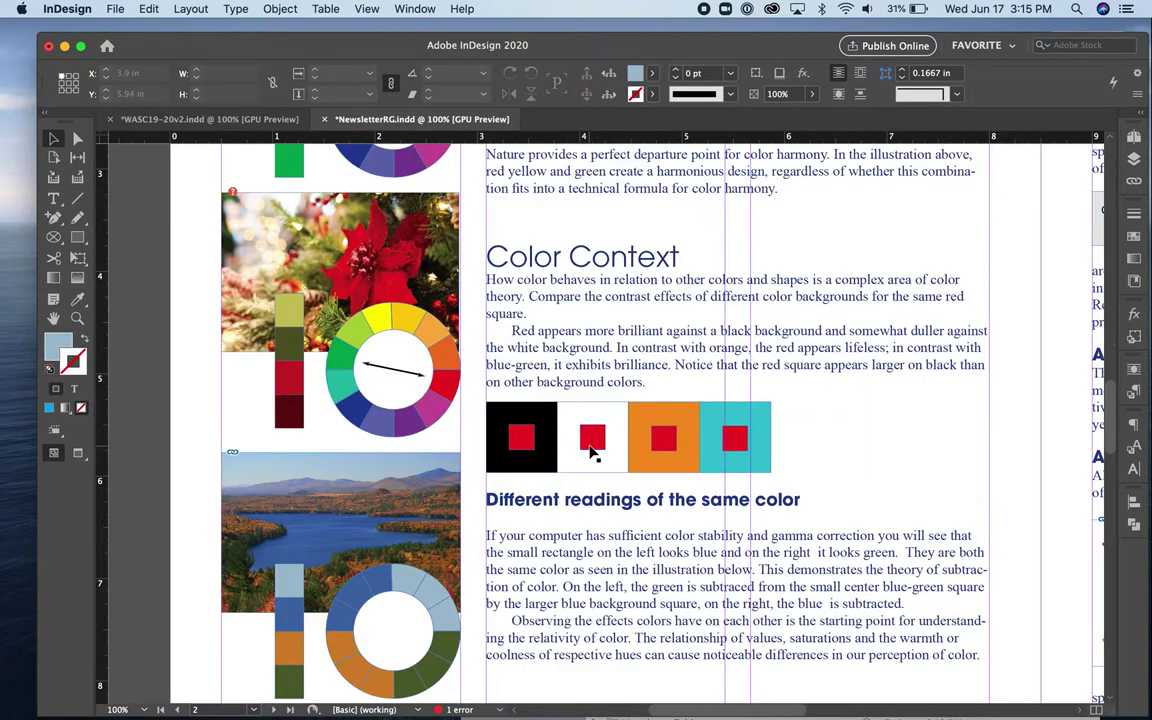
{"action": "scroll", "coordinate": [830, 380], "scroll_direction": "up", "scroll_amount": 10}
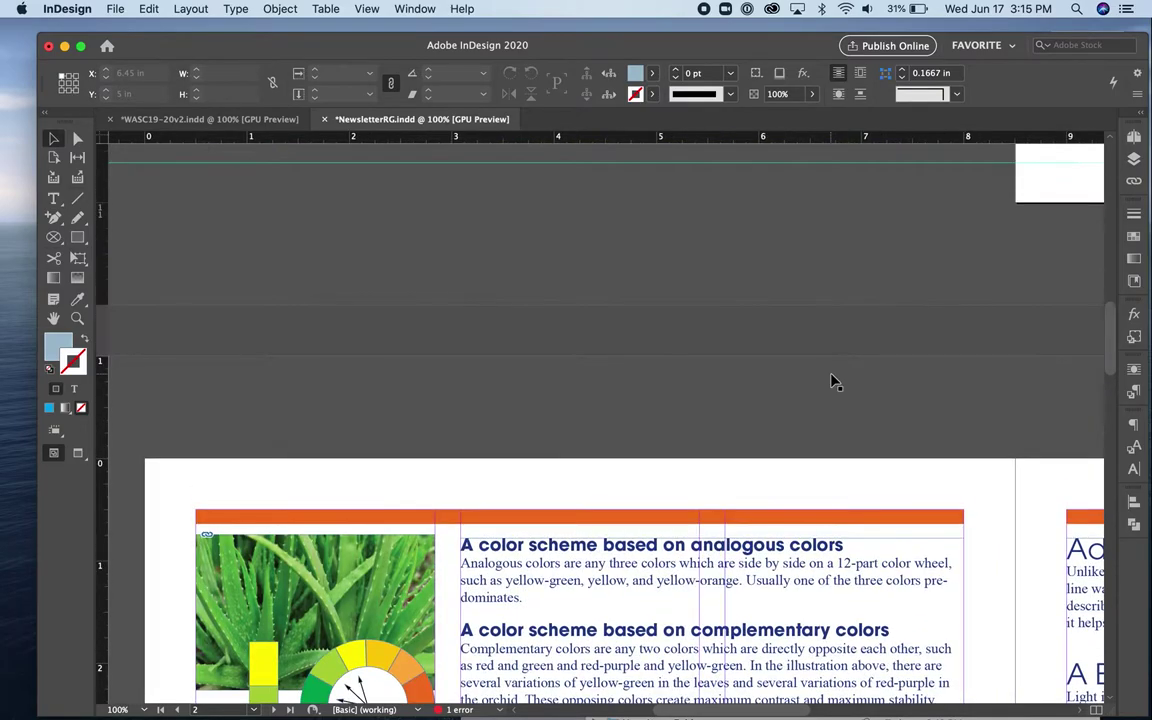
{"action": "scroll", "coordinate": [833, 381], "scroll_direction": "right", "scroll_amount": 3}
{"action": "scroll", "coordinate": [830, 380], "scroll_direction": "up", "scroll_amount": 10}
{"action": "scroll", "coordinate": [830, 381], "scroll_direction": "right", "scroll_amount": 5}
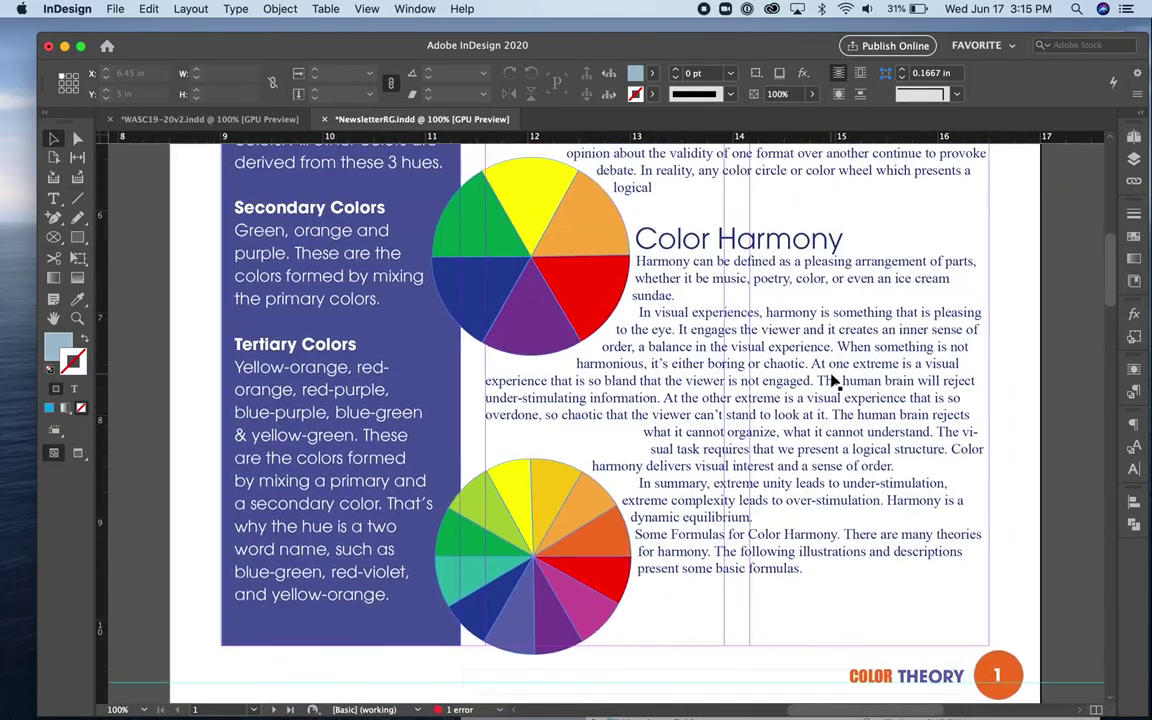
{"action": "scroll", "coordinate": [832, 382], "scroll_direction": "up", "scroll_amount": 5}
{"action": "scroll", "coordinate": [832, 382], "scroll_direction": "up", "scroll_amount": 3}
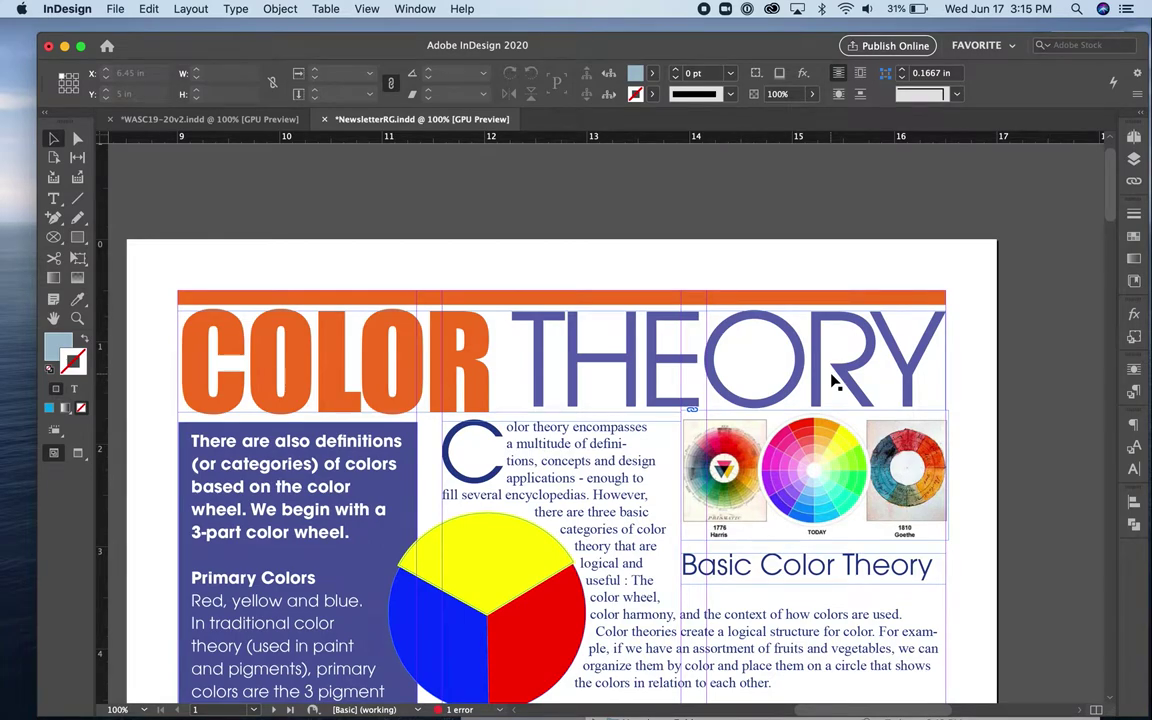
{"action": "key", "text": "super+0"}
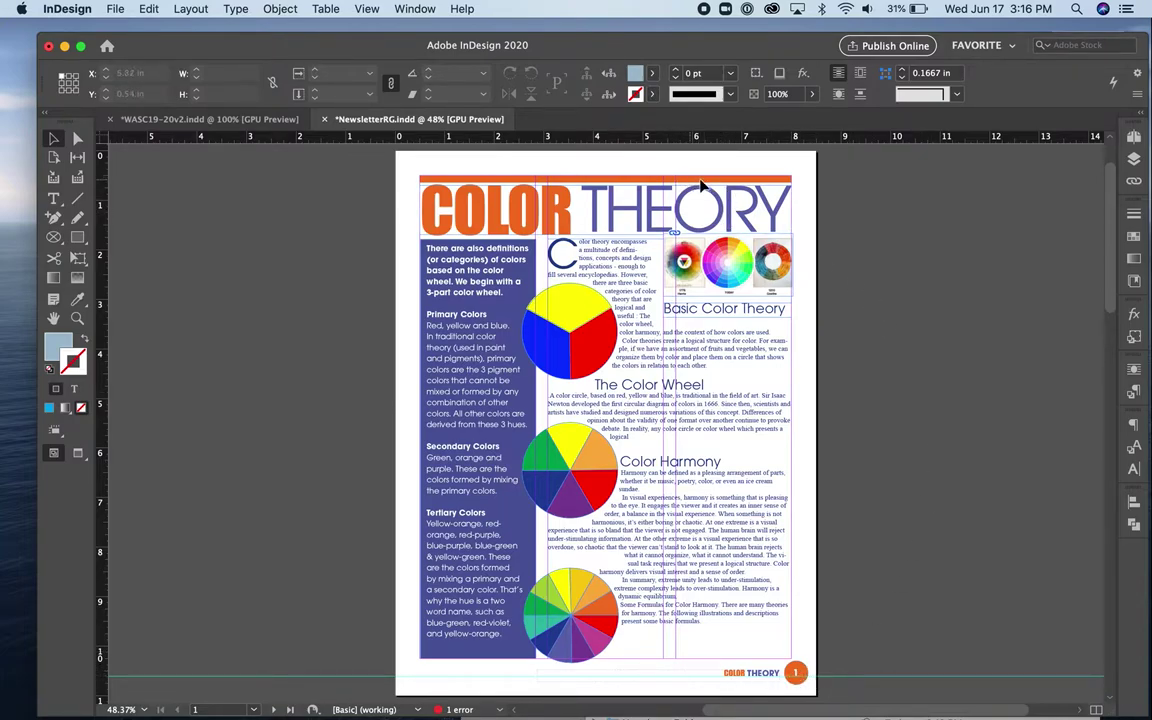
{"action": "scroll", "coordinate": [924, 262], "scroll_direction": "down", "scroll_amount": 10}
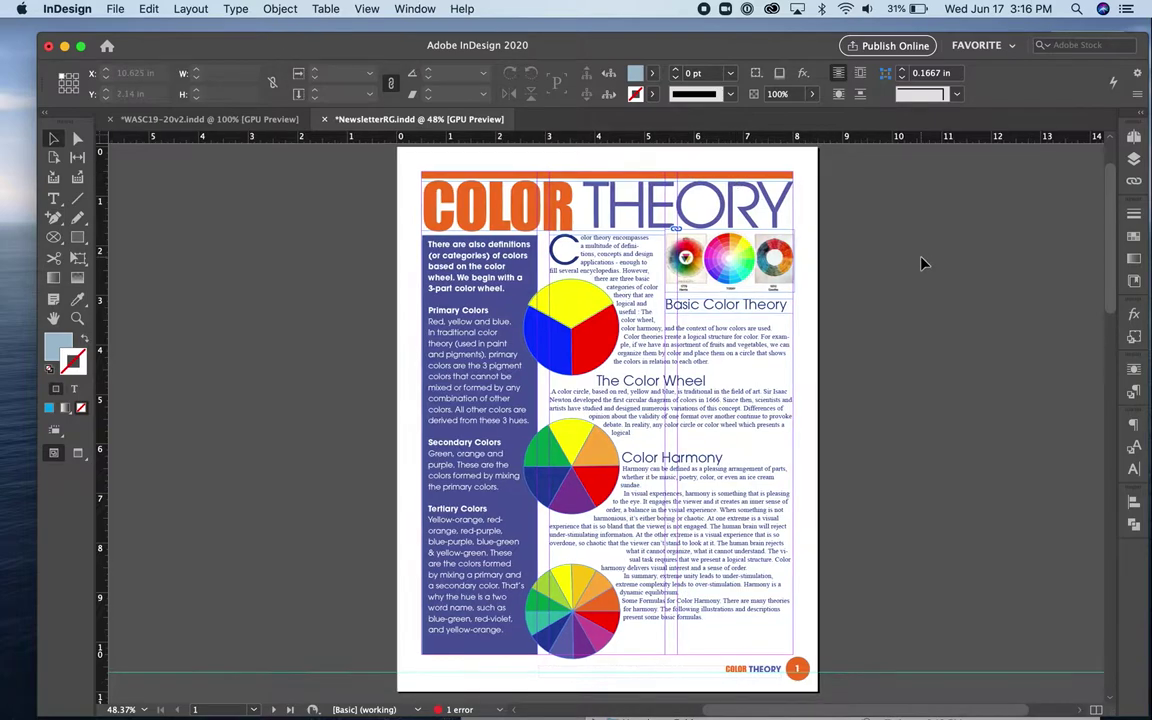
{"action": "scroll", "coordinate": [924, 262], "scroll_direction": "left", "scroll_amount": 3}
{"action": "scroll", "coordinate": [924, 262], "scroll_direction": "down", "scroll_amount": 8}
{"action": "scroll", "coordinate": [924, 262], "scroll_direction": "left", "scroll_amount": 1}
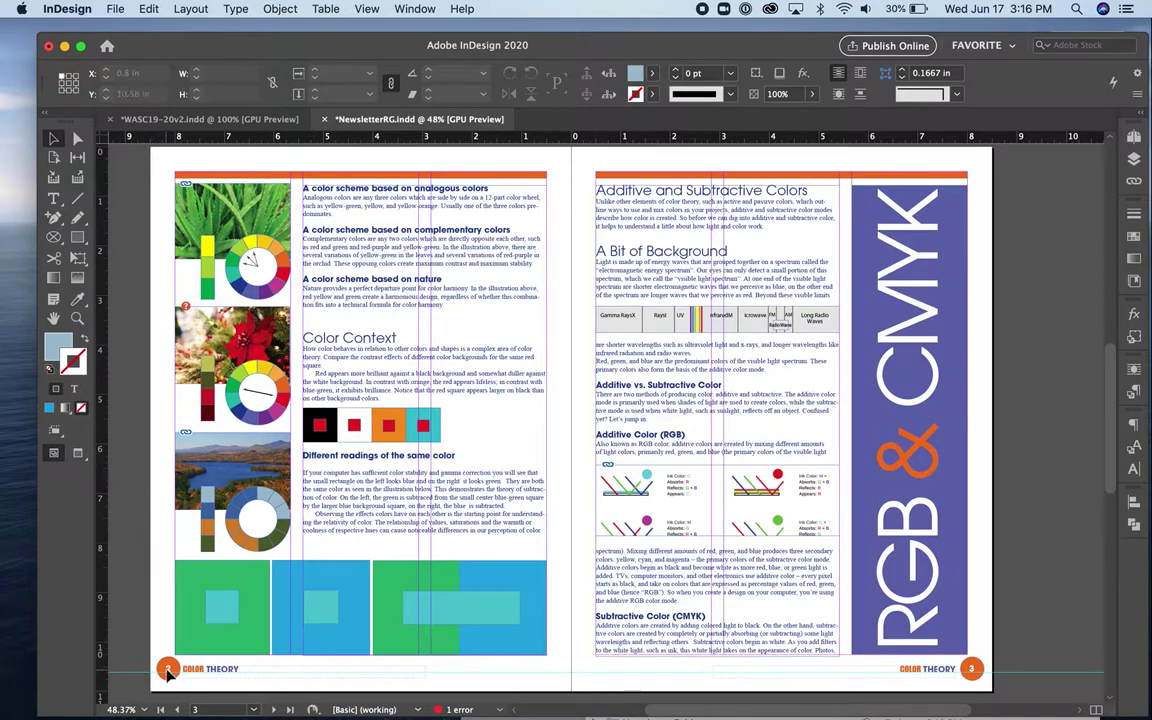
{"action": "scroll", "coordinate": [1057, 621], "scroll_direction": "down", "scroll_amount": 15}
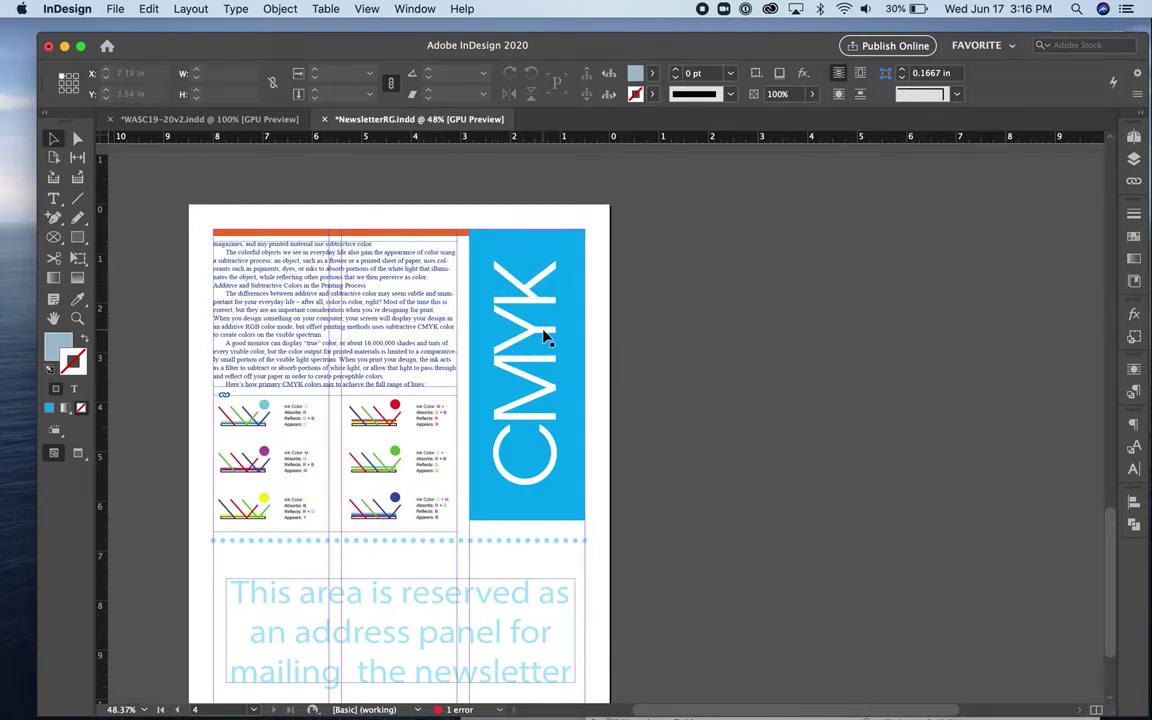
{"action": "scroll", "coordinate": [712, 452], "scroll_direction": "down", "scroll_amount": 3}
{"action": "scroll", "coordinate": [712, 452], "scroll_direction": "down", "scroll_amount": 1}
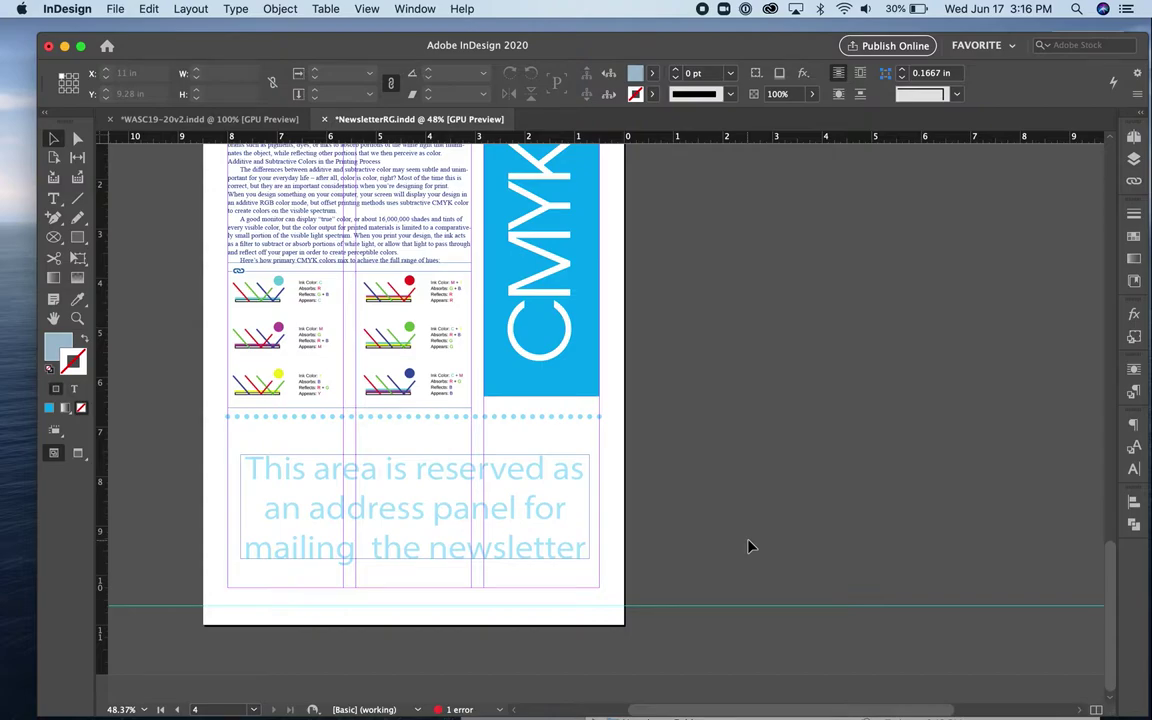
{"action": "scroll", "coordinate": [752, 546], "scroll_direction": "up", "scroll_amount": 10}
{"action": "scroll", "coordinate": [752, 546], "scroll_direction": "right", "scroll_amount": 6}
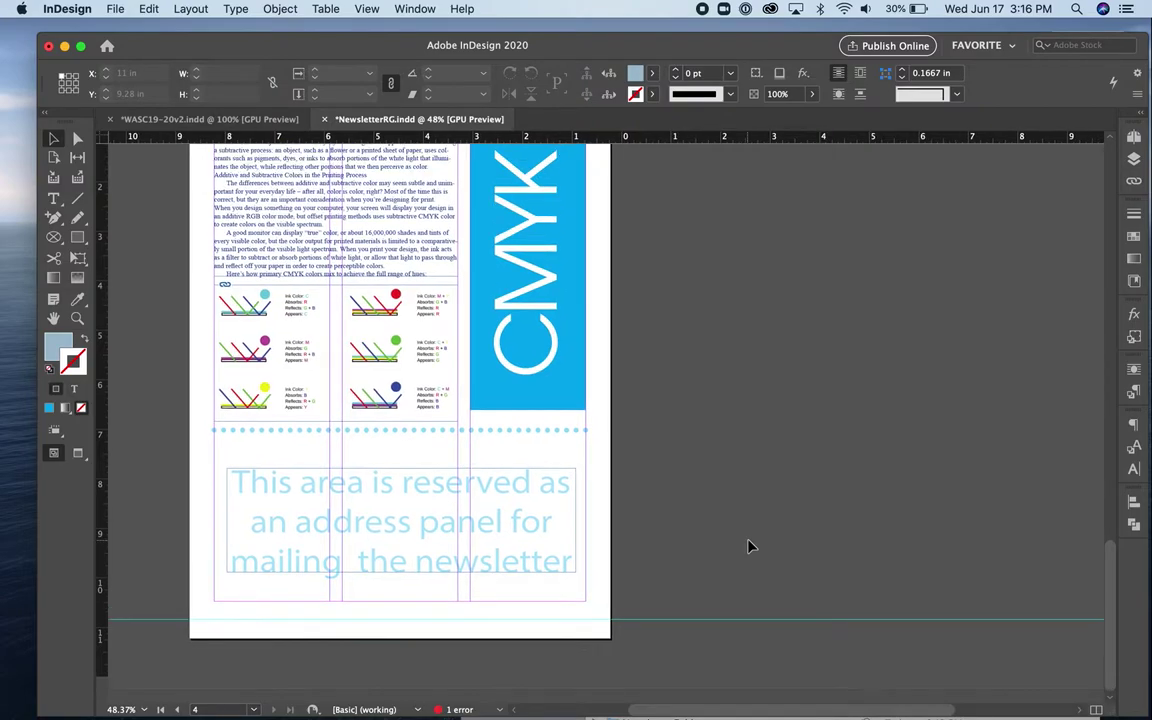
{"action": "scroll", "coordinate": [752, 546], "scroll_direction": "up", "scroll_amount": 10}
{"action": "scroll", "coordinate": [752, 546], "scroll_direction": "left", "scroll_amount": 3}
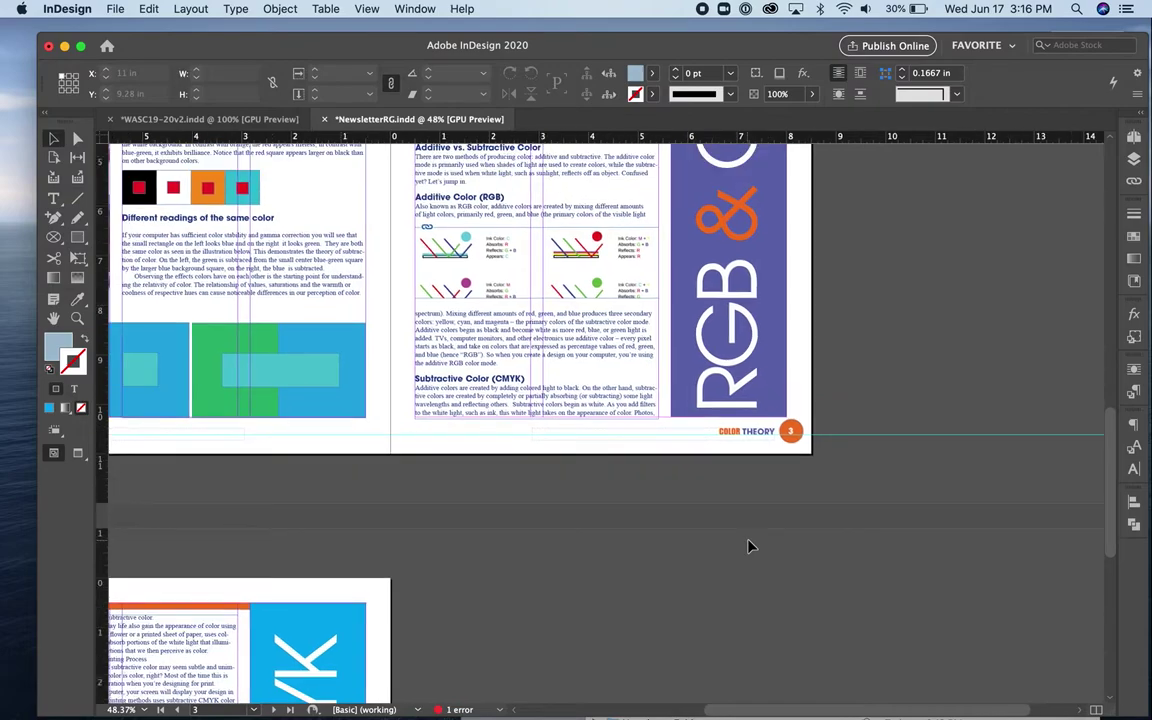
{"action": "scroll", "coordinate": [752, 546], "scroll_direction": "up", "scroll_amount": 10}
{"action": "scroll", "coordinate": [752, 546], "scroll_direction": "right", "scroll_amount": 3}
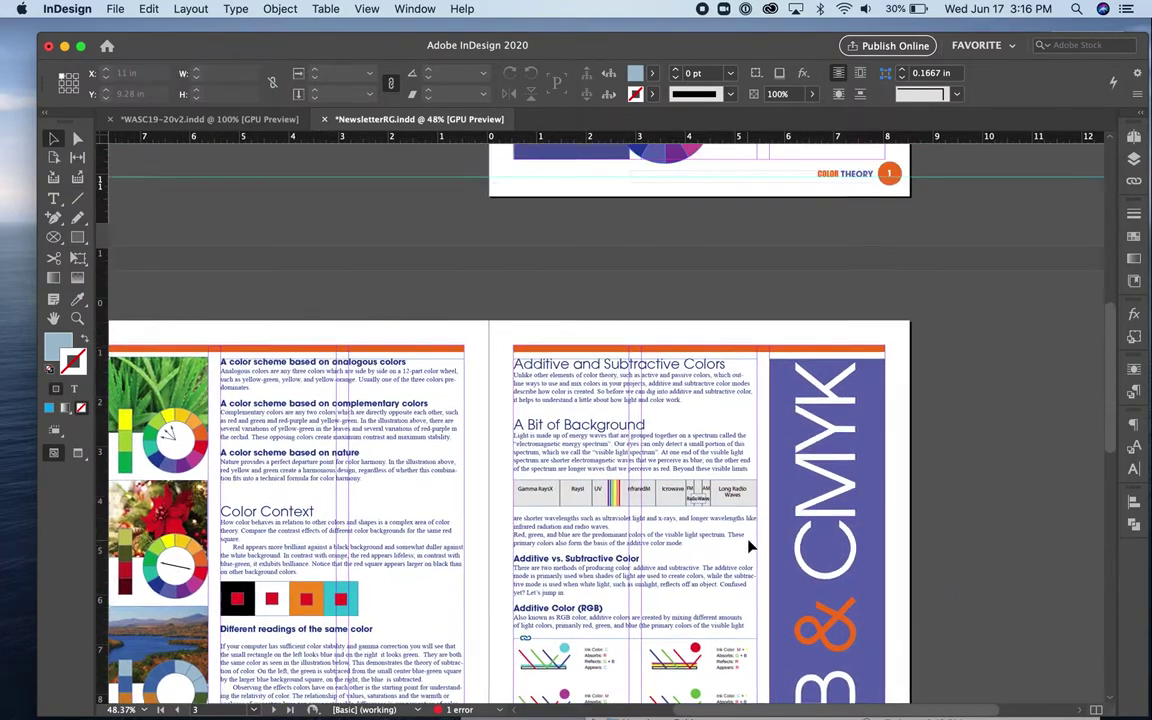
{"action": "scroll", "coordinate": [750, 545], "scroll_direction": "up", "scroll_amount": 1}
{"action": "scroll", "coordinate": [750, 545], "scroll_direction": "right", "scroll_amount": 1}
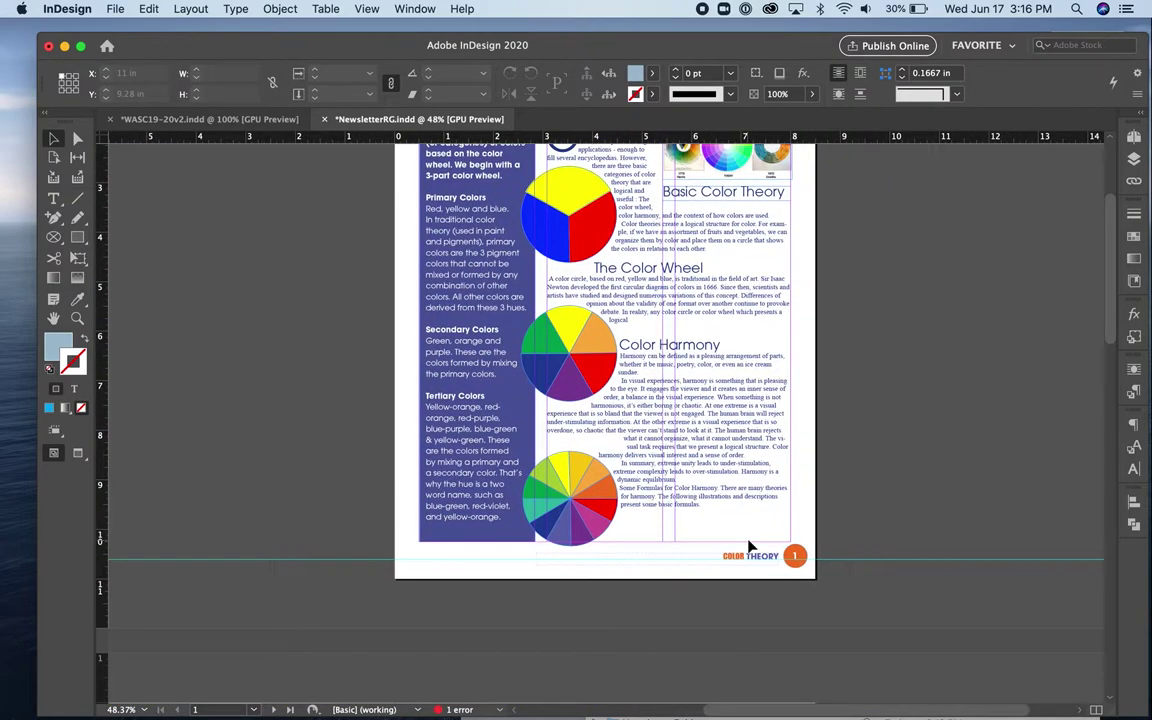
{"action": "left_click", "coordinate": [1134, 138]}
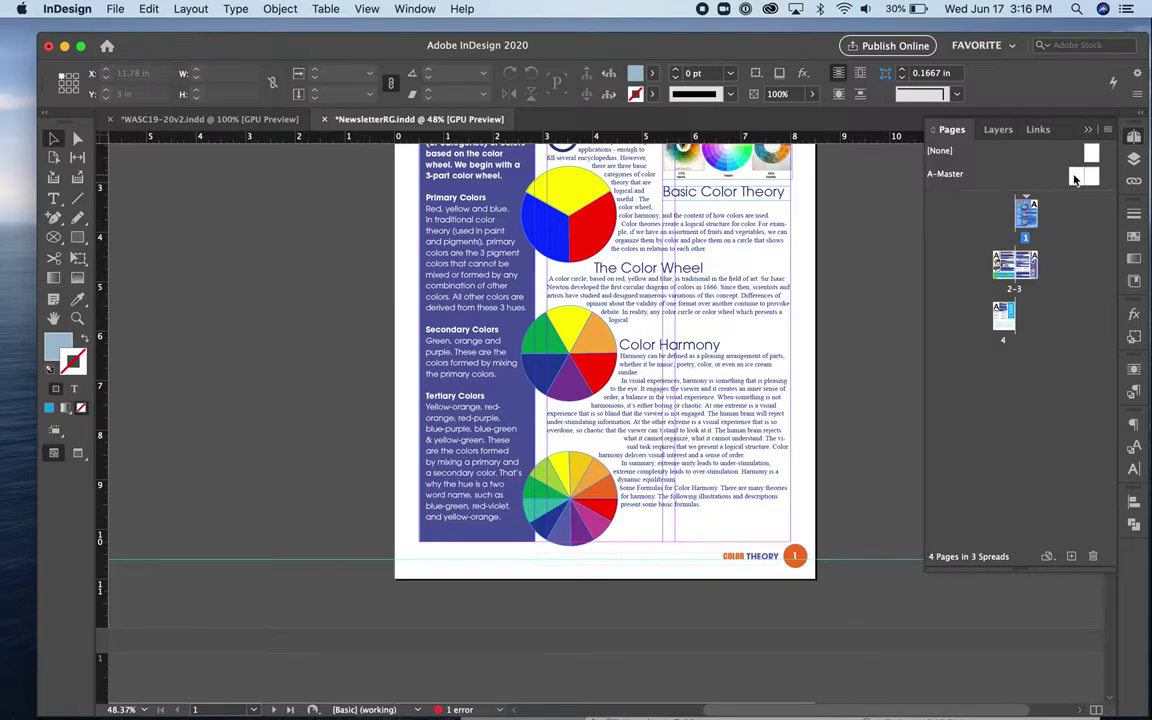
View the A-Master spread, dismiss its canvas menu, then return to page 1 from the Pages panel
{"action": "double_click", "coordinate": [1088, 177]}
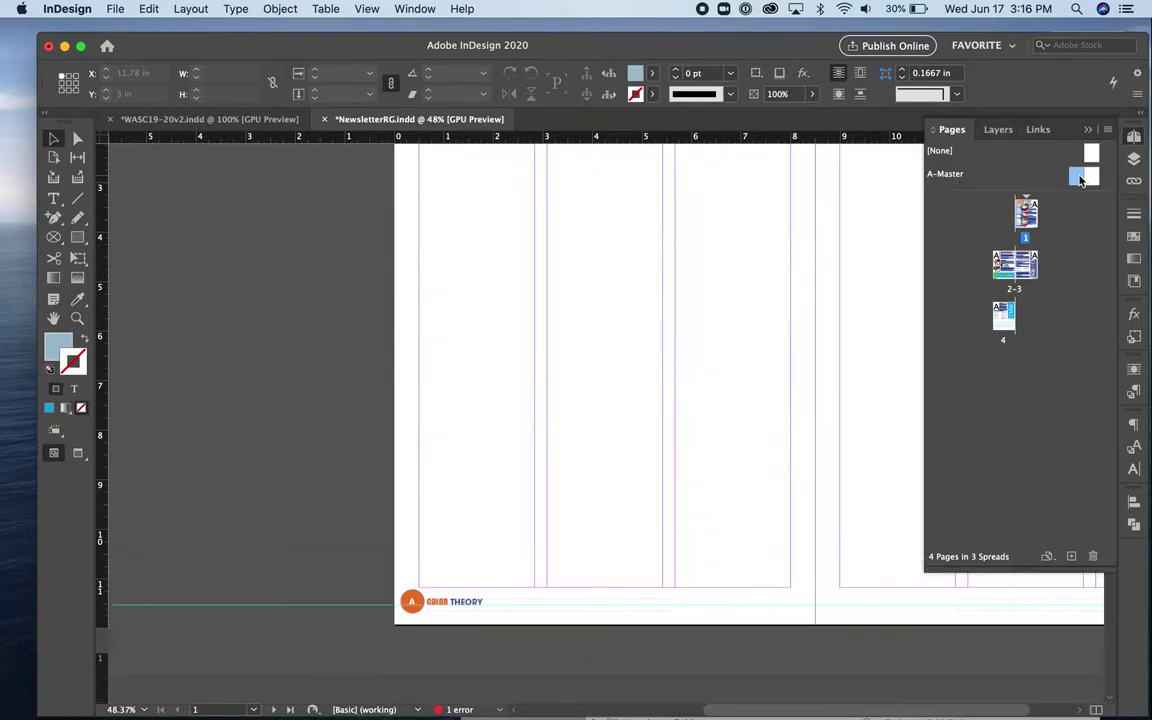
{"action": "scroll", "coordinate": [741, 309], "scroll_direction": "up", "scroll_amount": 3}
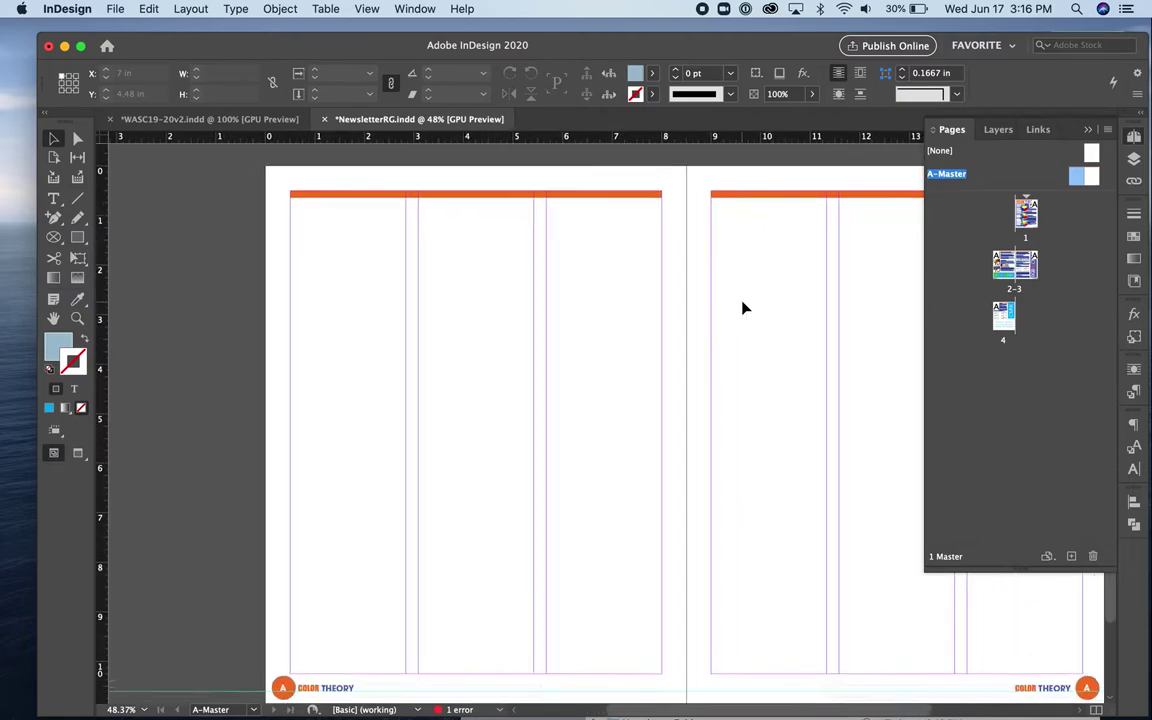
{"action": "right_click", "coordinate": [743, 308]}
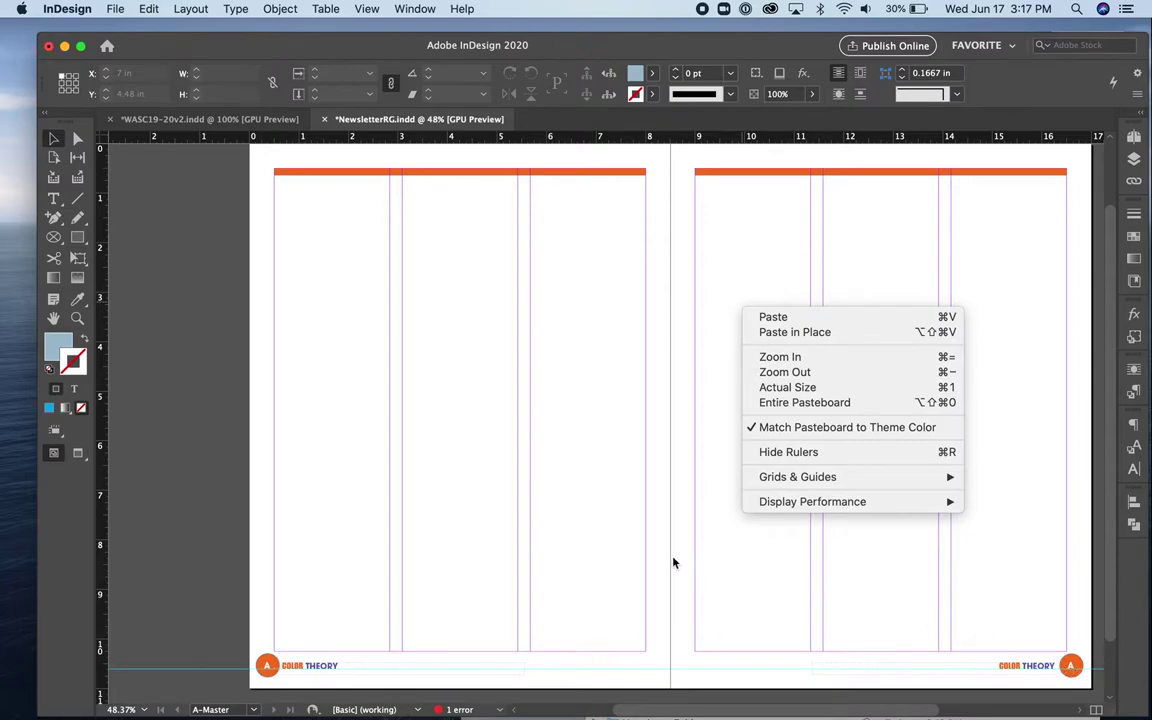
{"action": "left_click", "coordinate": [1135, 140]}
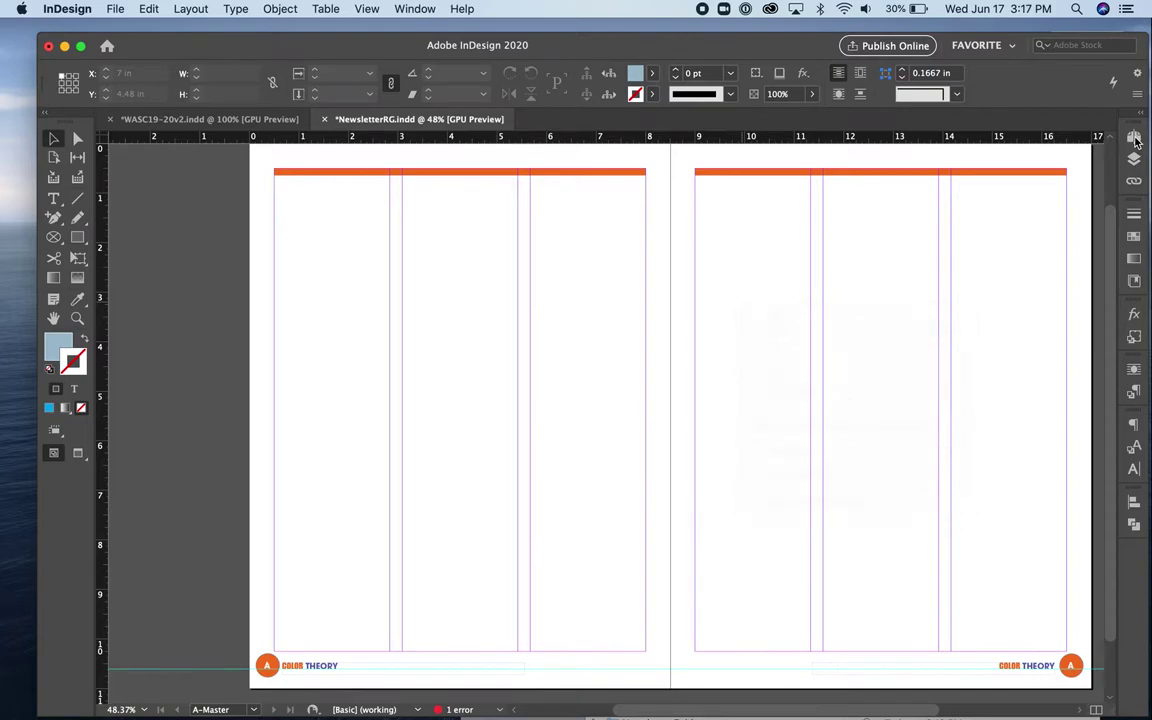
{"action": "left_click", "coordinate": [1134, 138]}
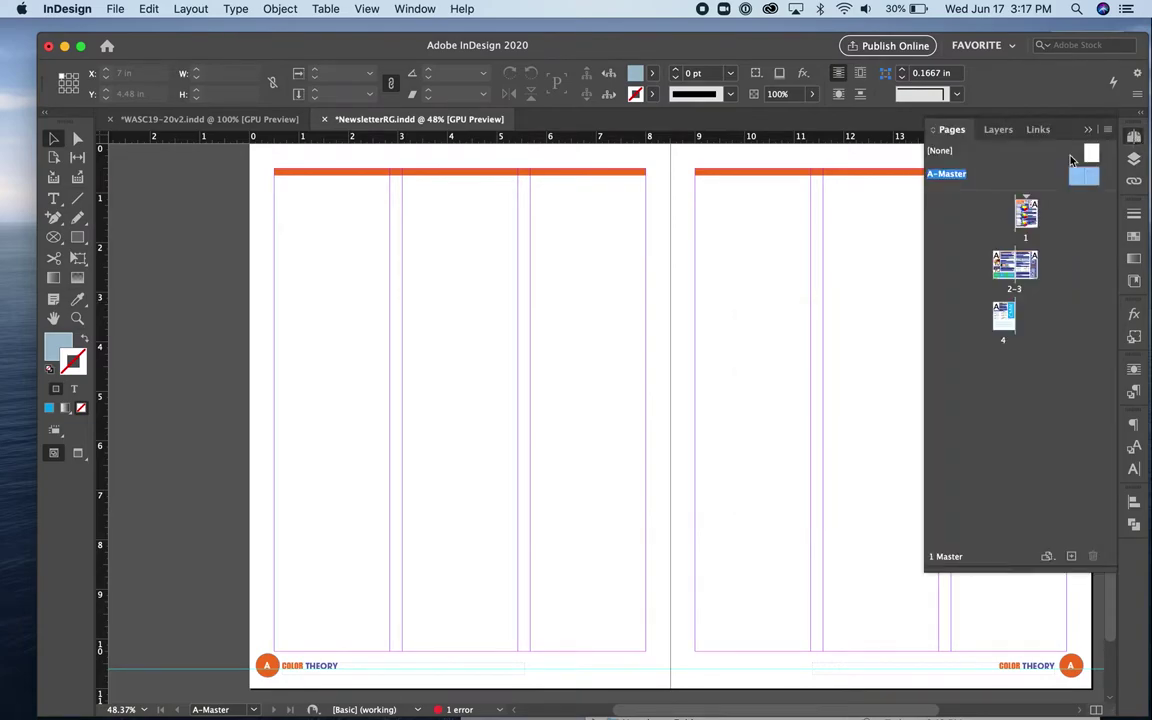
{"action": "double_click", "coordinate": [1026, 212]}
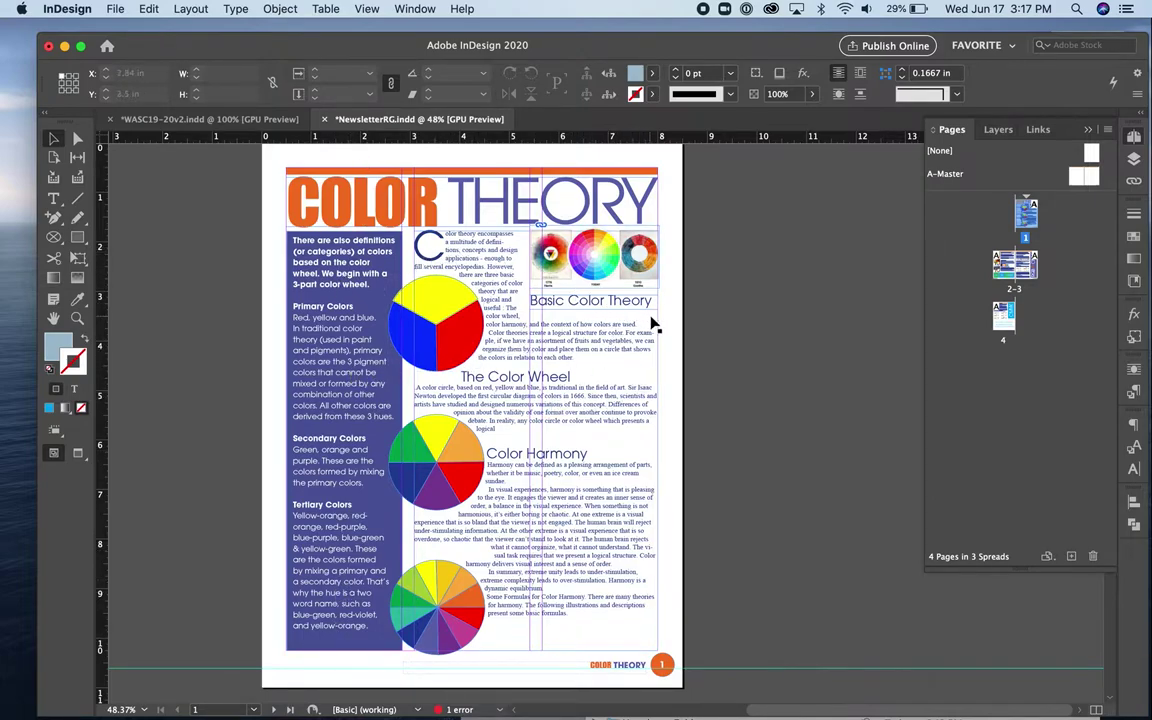
{"action": "scroll", "coordinate": [717, 398], "scroll_direction": "down", "scroll_amount": 10}
{"action": "scroll", "coordinate": [717, 398], "scroll_direction": "left", "scroll_amount": 4}
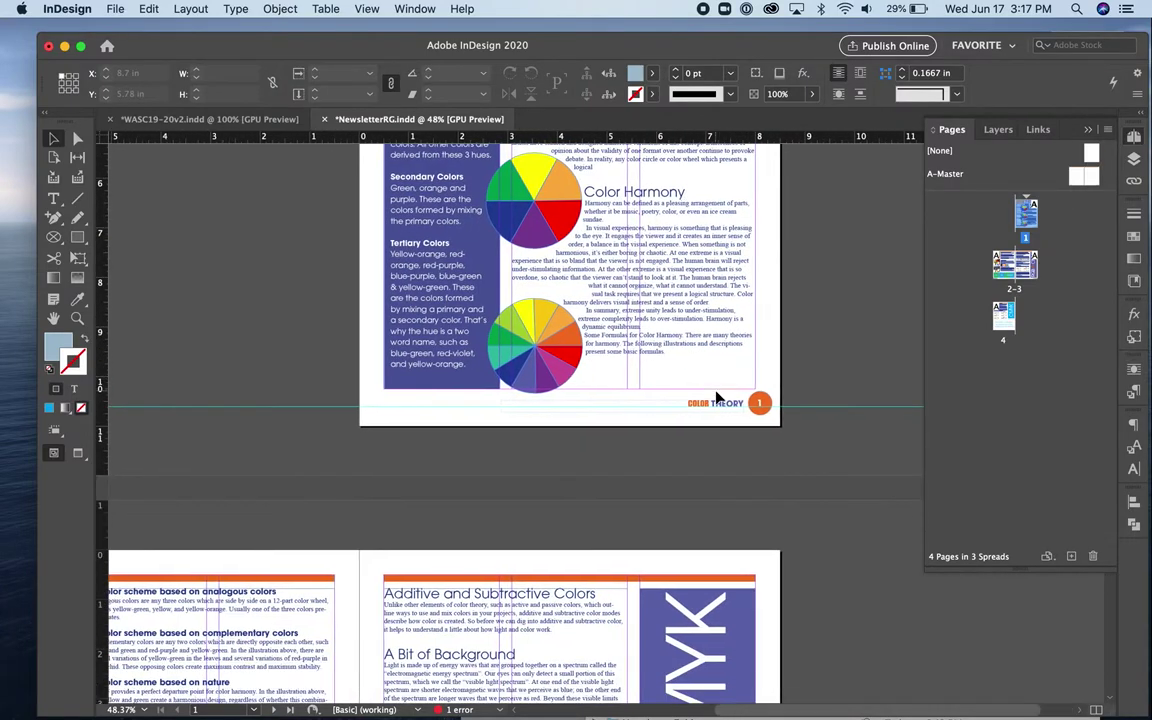
{"action": "scroll", "coordinate": [717, 398], "scroll_direction": "down", "scroll_amount": 6}
{"action": "scroll", "coordinate": [717, 398], "scroll_direction": "left", "scroll_amount": 2}
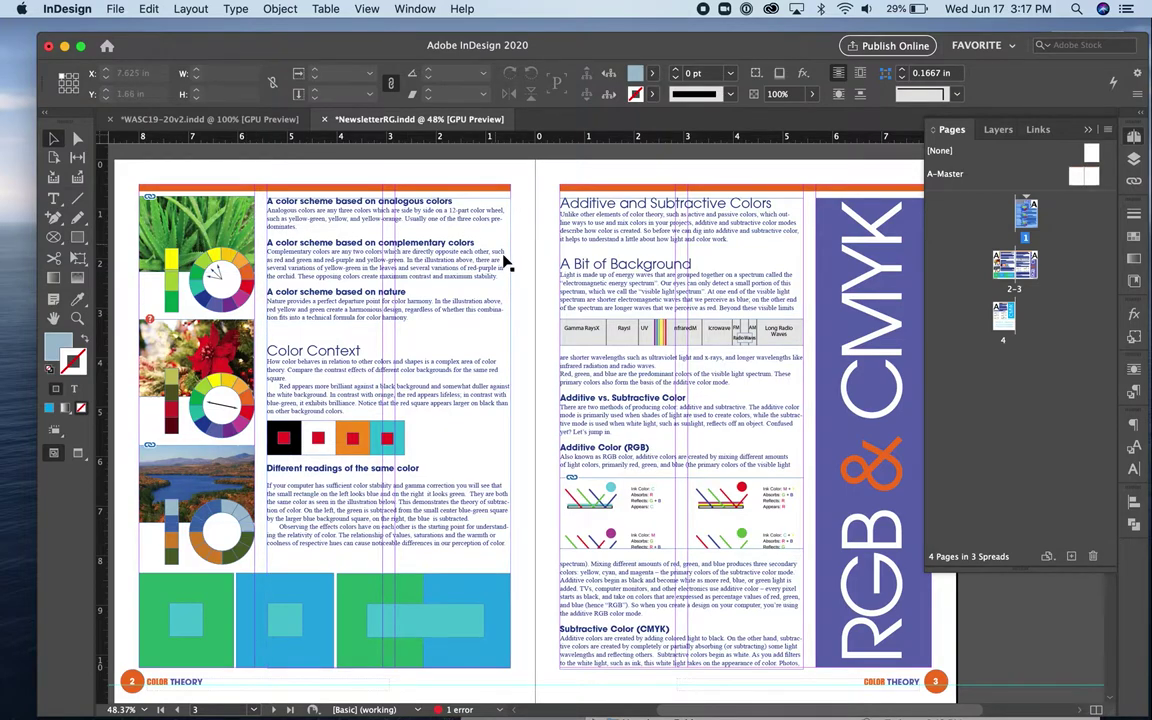
{"action": "scroll", "coordinate": [505, 262], "scroll_direction": "down", "scroll_amount": 15}
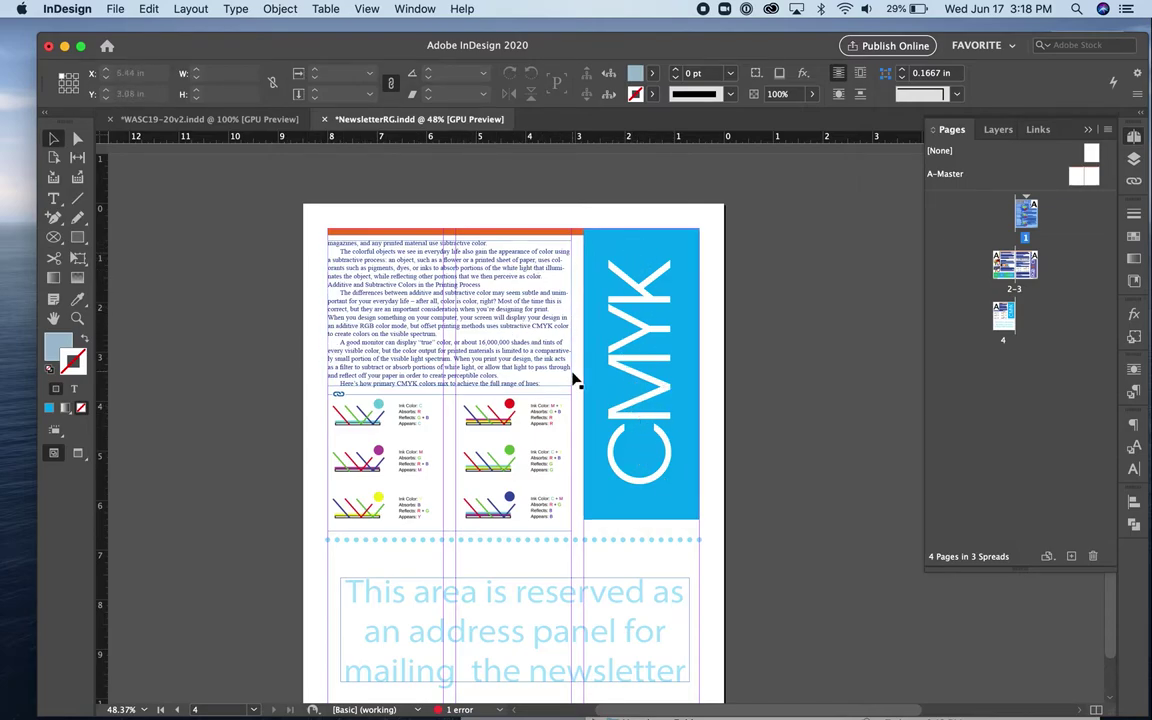
{"action": "scroll", "coordinate": [823, 393], "scroll_direction": "up", "scroll_amount": 10}
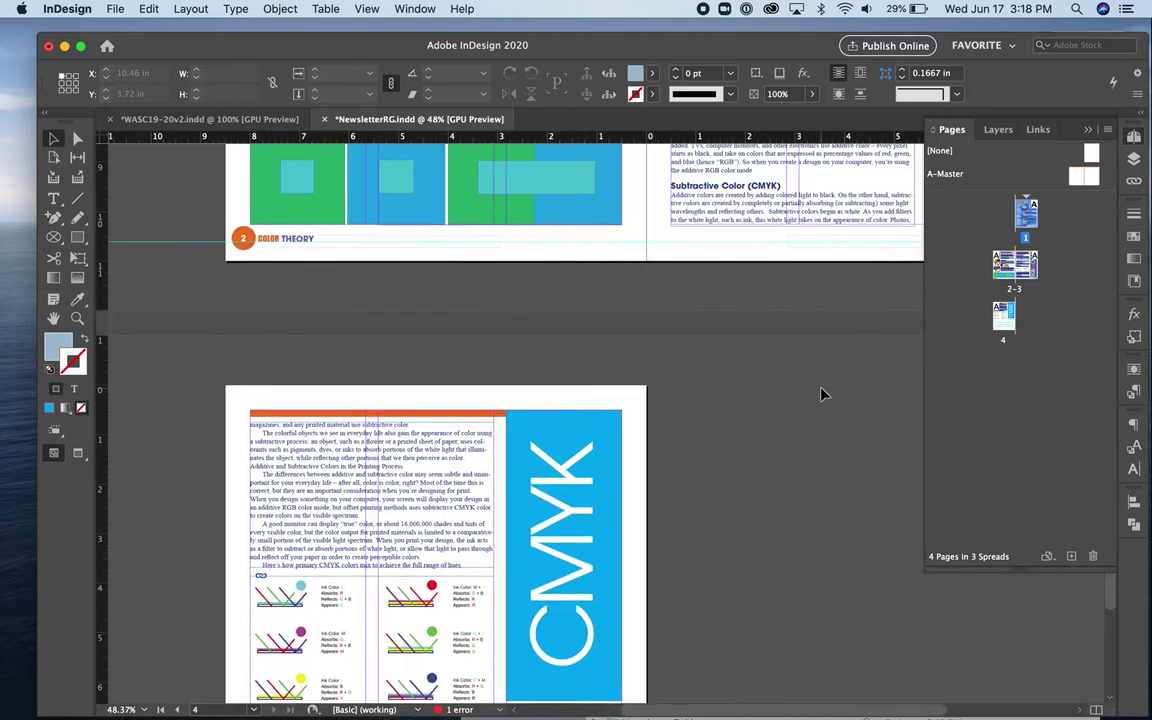
{"action": "scroll", "coordinate": [823, 393], "scroll_direction": "up", "scroll_amount": 10}
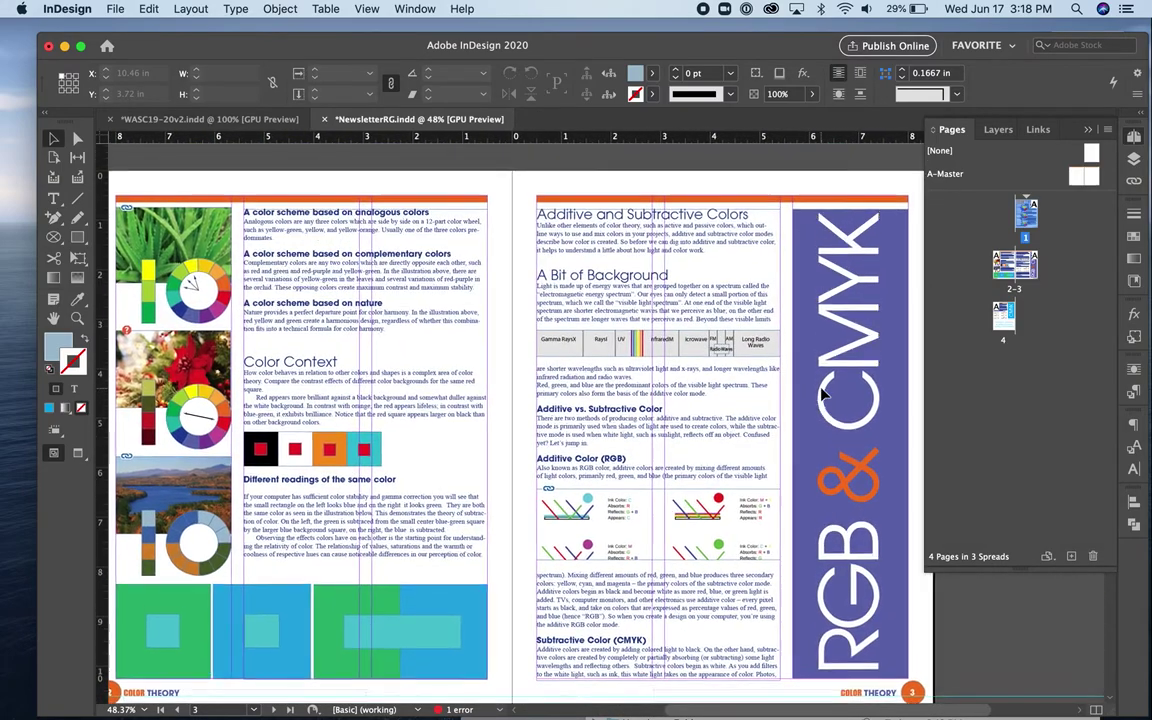
{"action": "scroll", "coordinate": [823, 393], "scroll_direction": "up", "scroll_amount": 2}
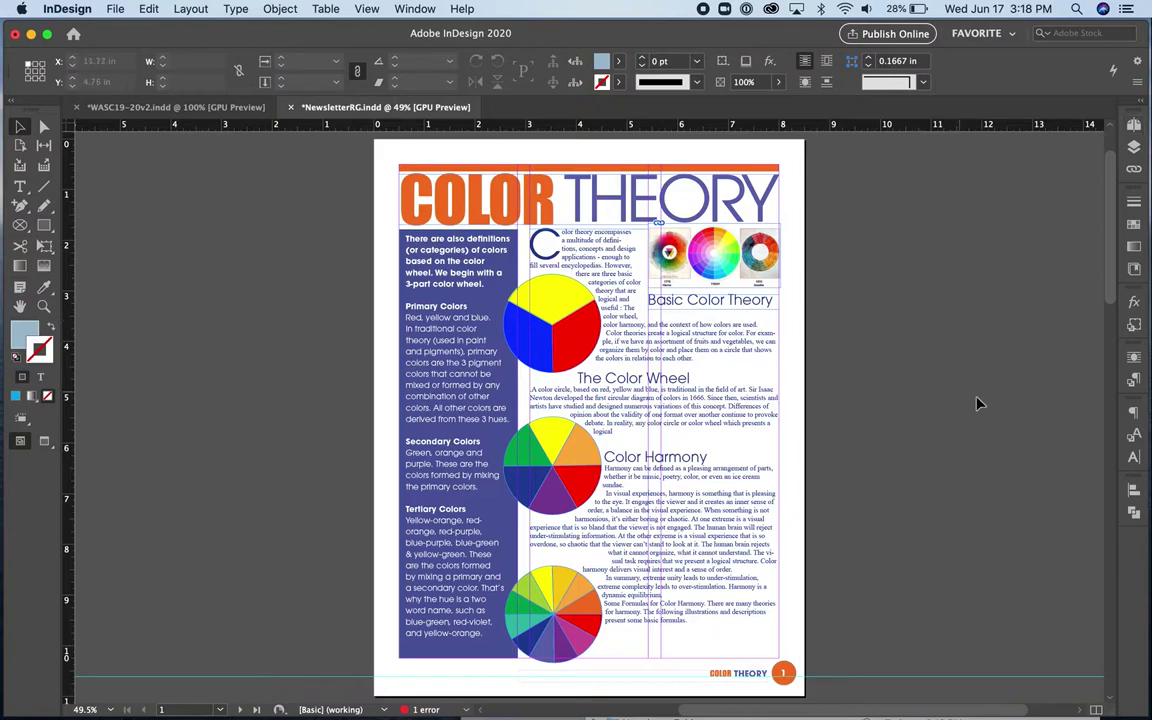
Open Paragraph Style Options for the Body style from the Paragraph Styles panel
{"action": "left_click", "coordinate": [1134, 382]}
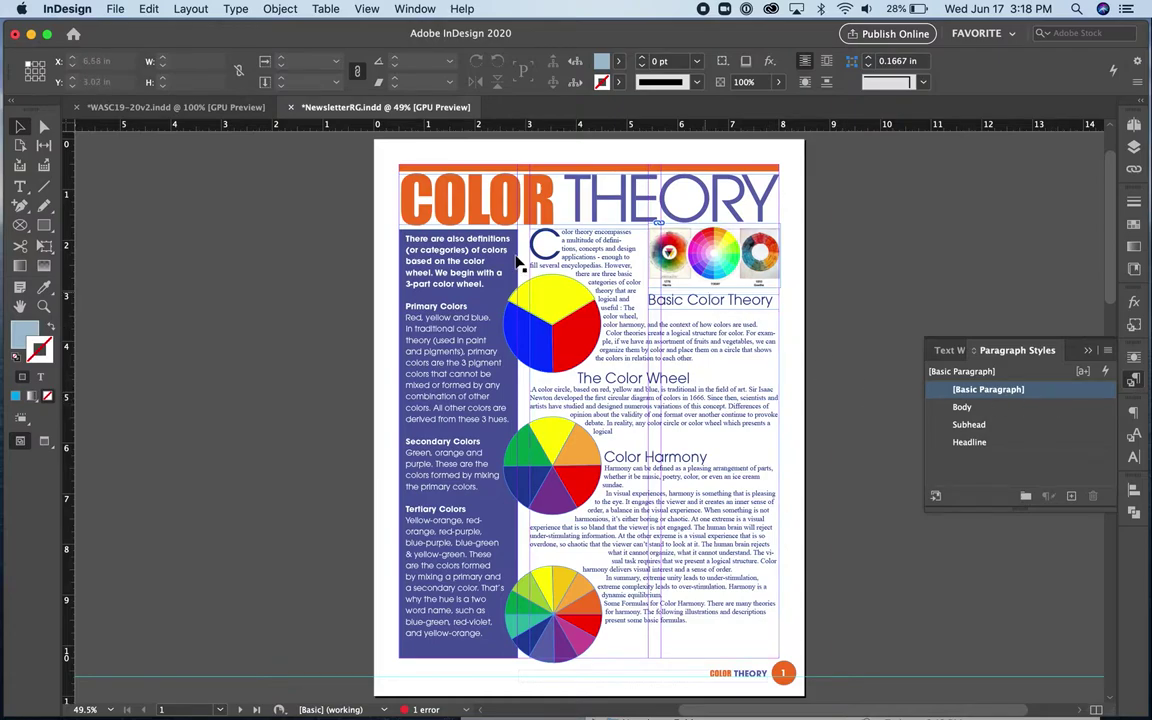
{"action": "left_click", "coordinate": [211, 296]}
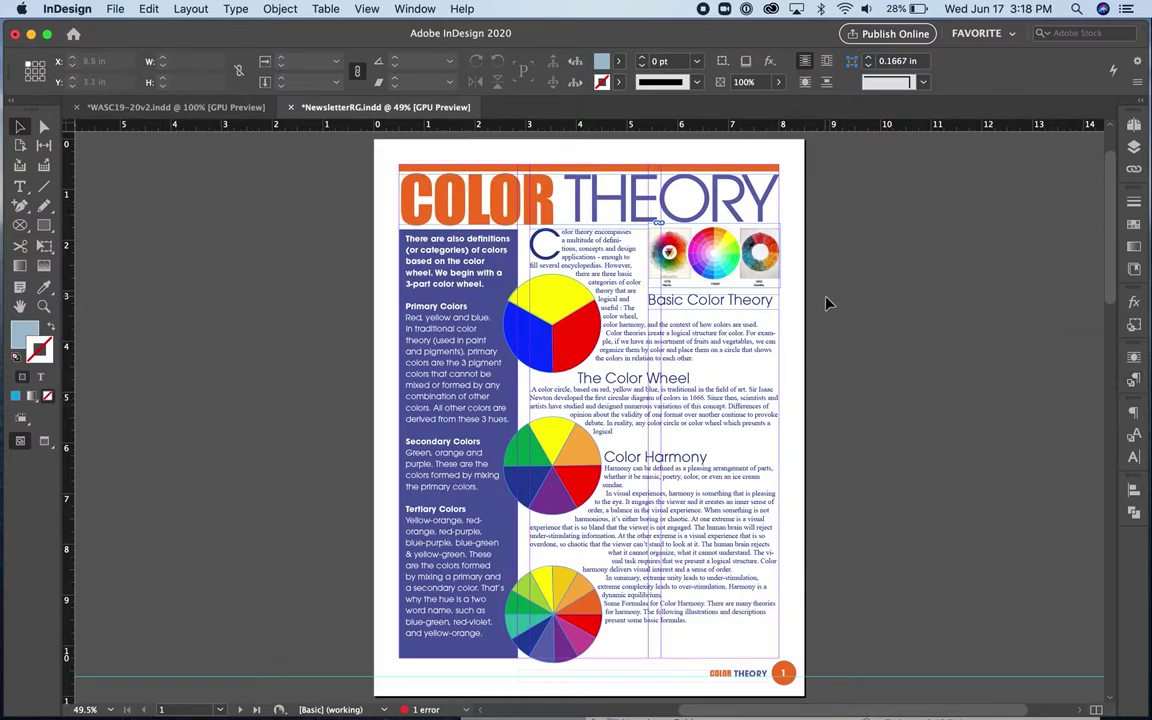
{"action": "left_click", "coordinate": [1136, 382]}
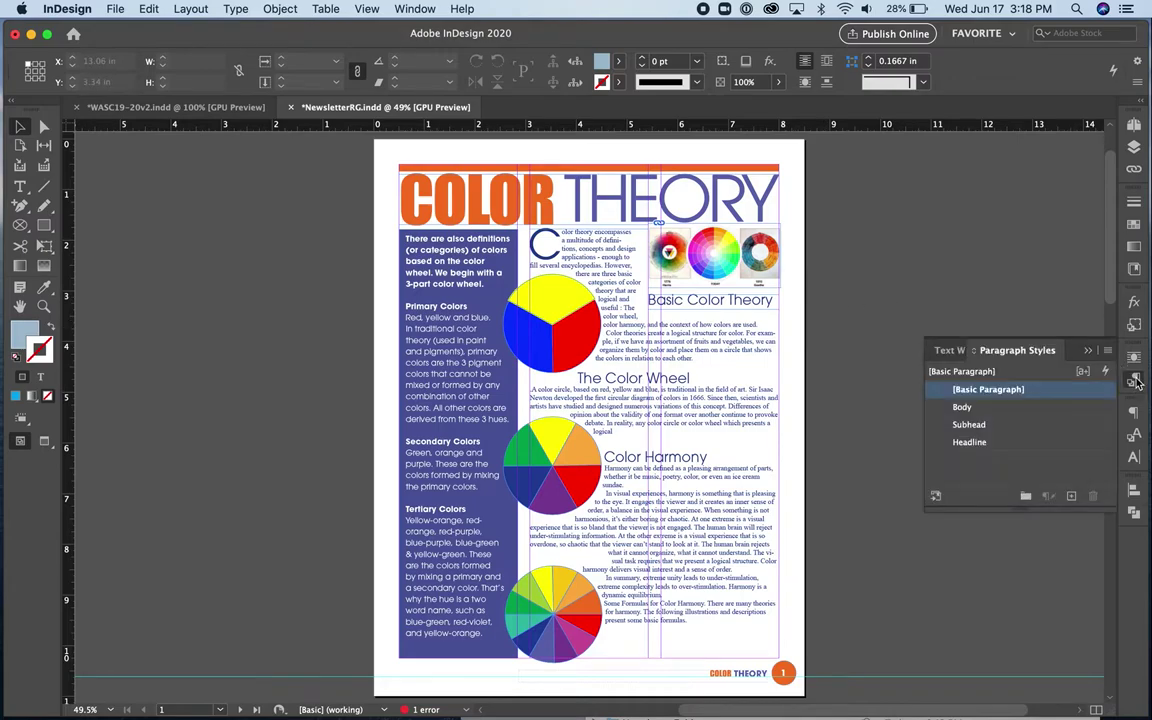
{"action": "left_click", "coordinate": [967, 409]}
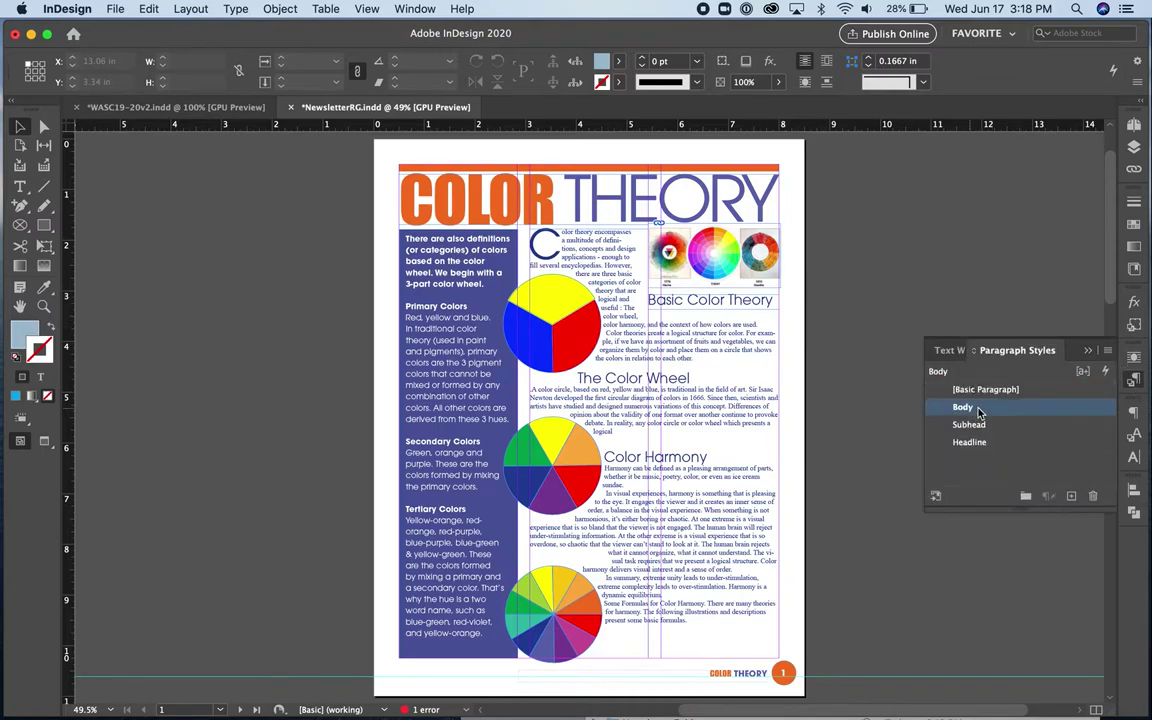
{"action": "left_click", "coordinate": [1087, 412]}
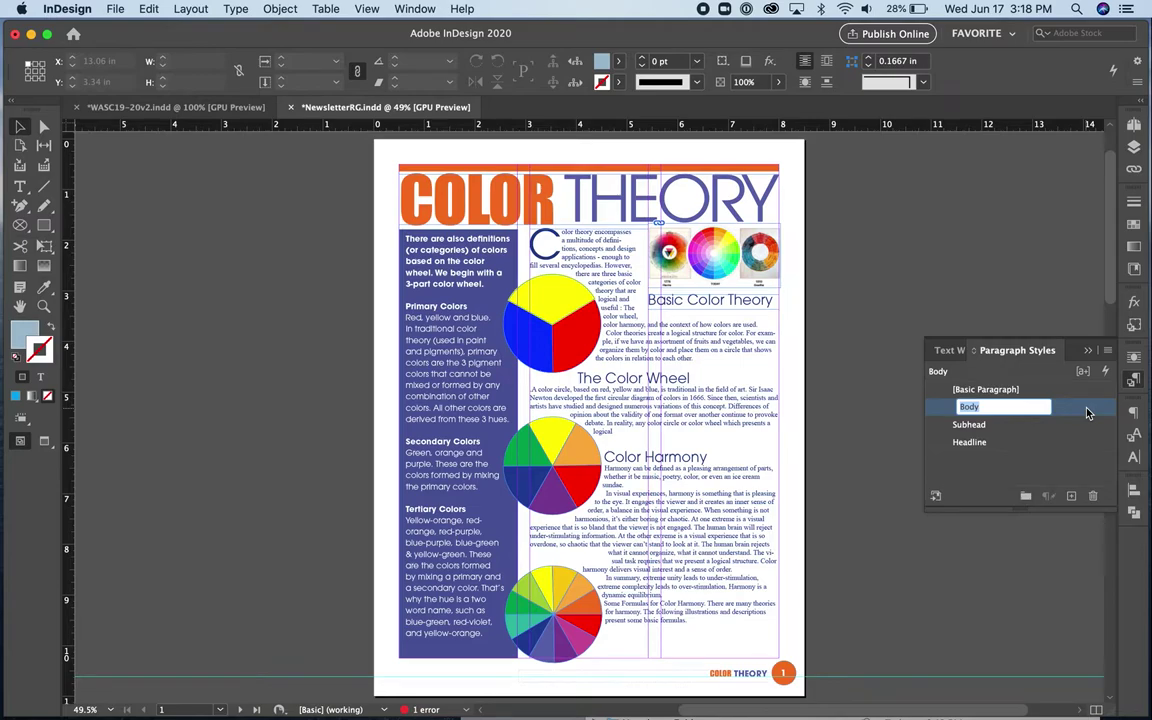
{"action": "double_click", "coordinate": [1088, 413]}
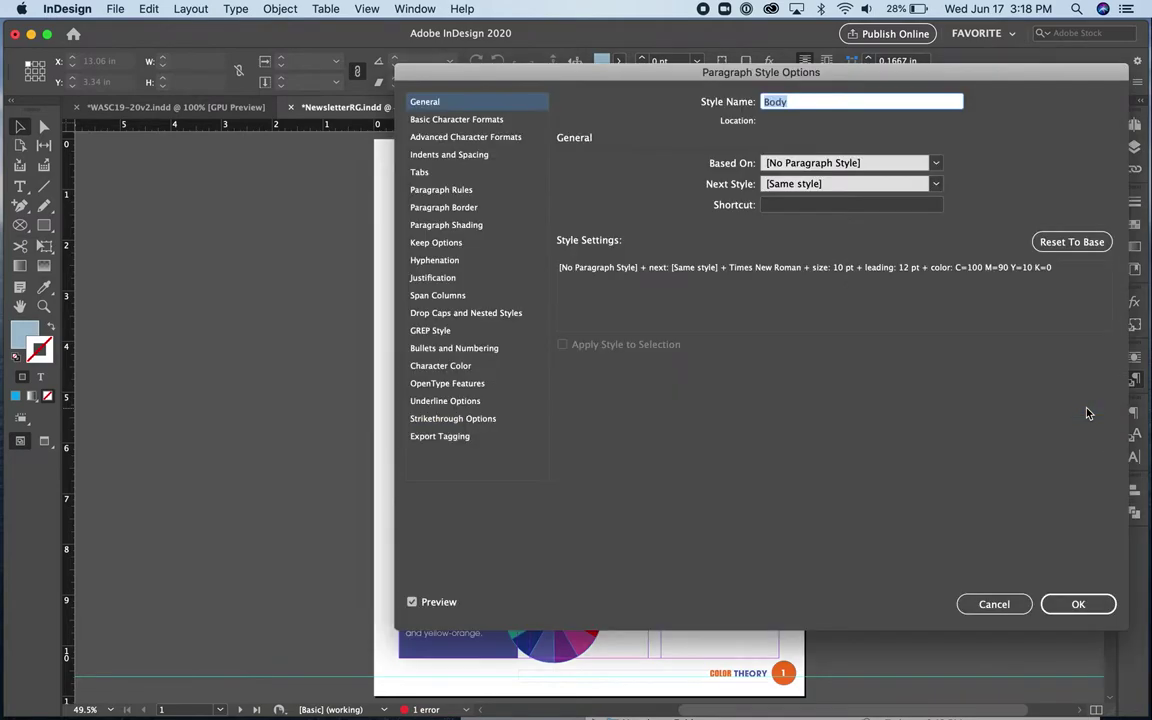
Review the Body style's Times New Roman 10 pt font, 12 pt leading and character colour
{"action": "left_click", "coordinate": [455, 119]}
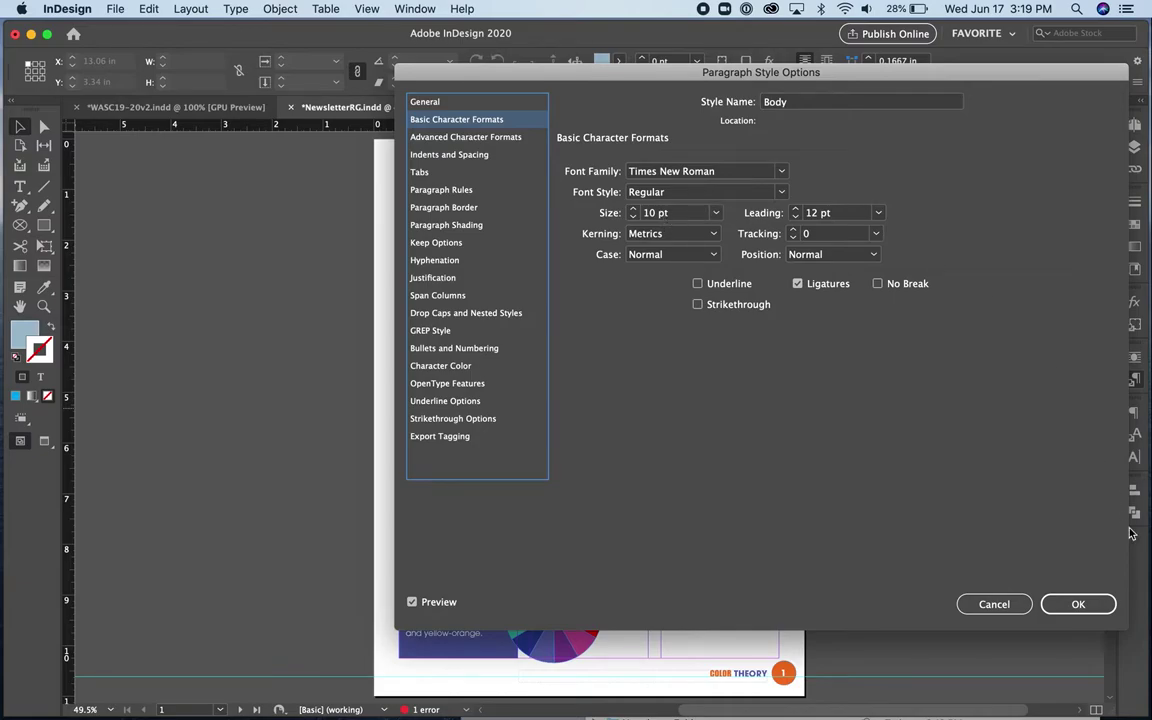
{"action": "left_click", "coordinate": [1078, 605]}
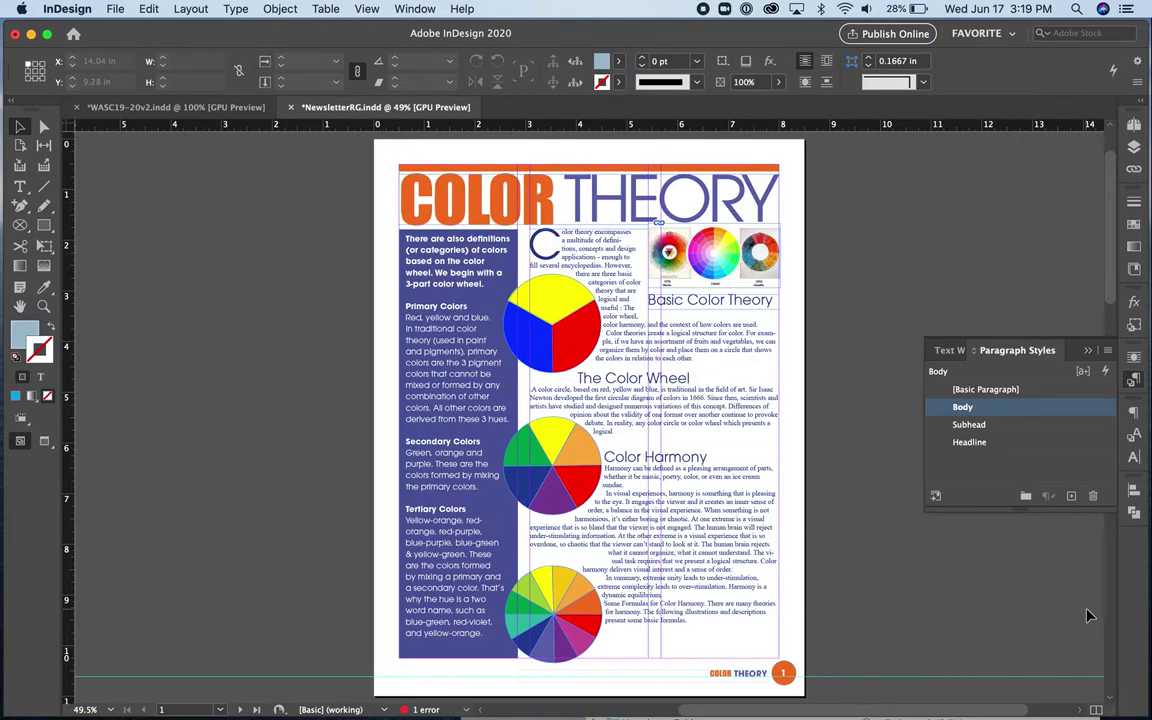
{"action": "double_click", "coordinate": [993, 409]}
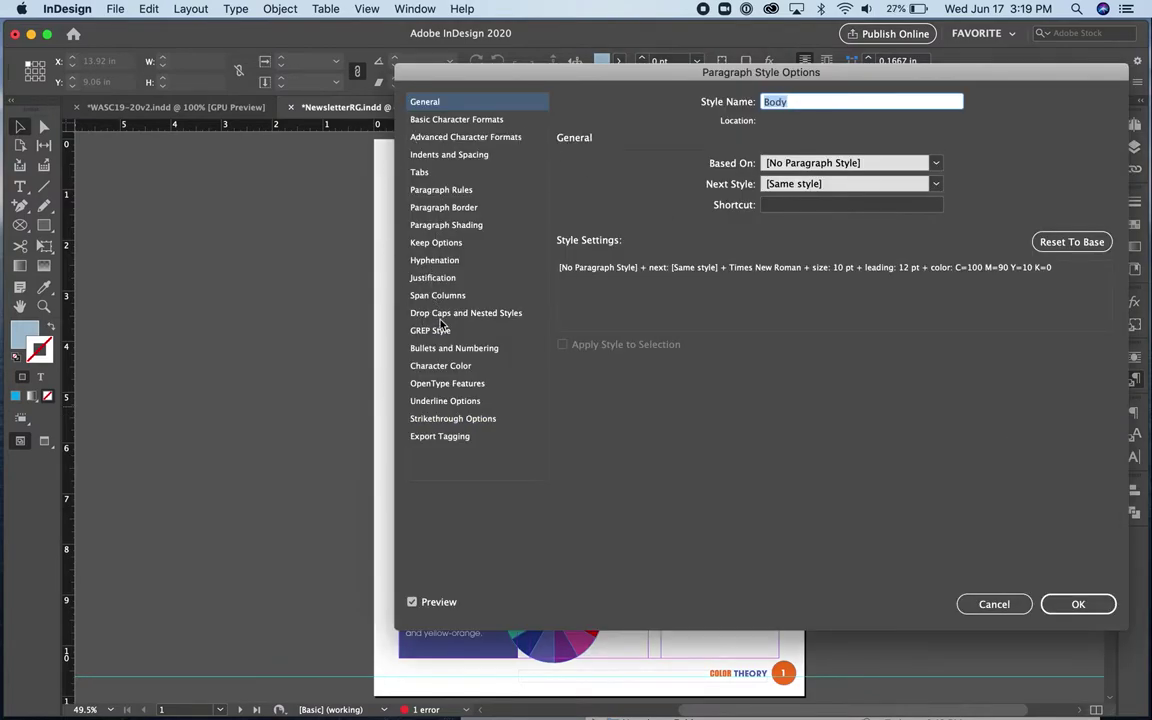
{"action": "left_click", "coordinate": [445, 367]}
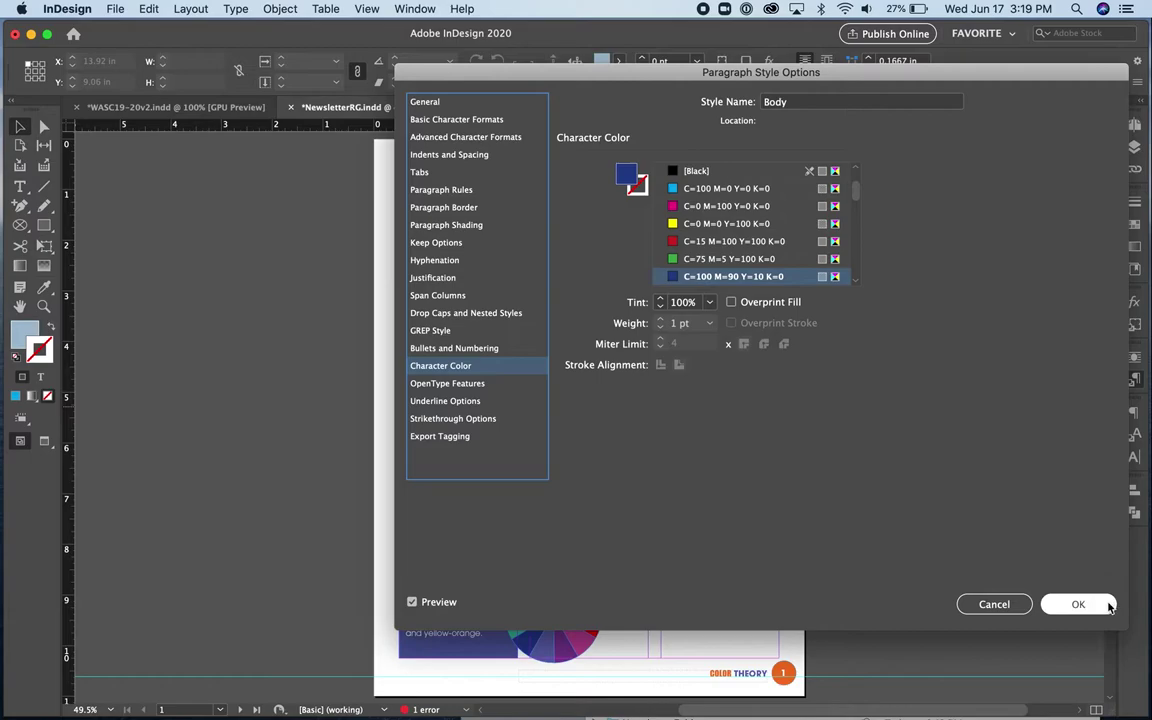
{"action": "left_click", "coordinate": [458, 120]}
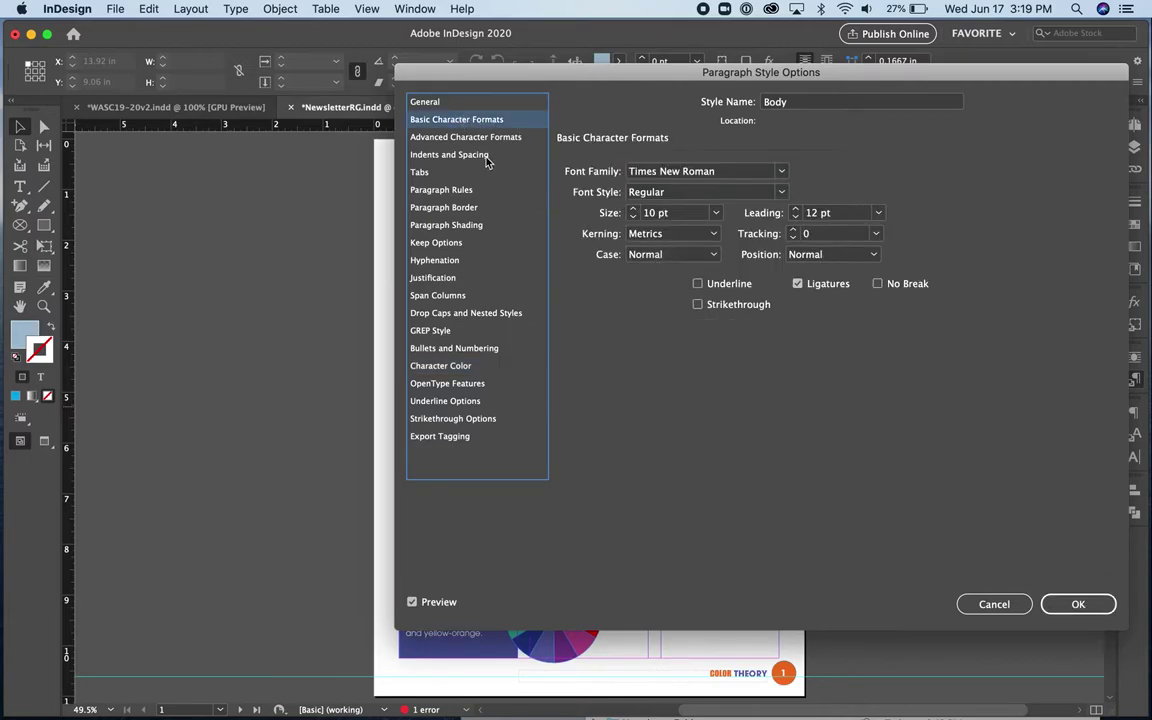
Check Body's Indents and Spacing, keep Left alignment, and confirm with OK
{"action": "left_click", "coordinate": [474, 139]}
{"action": "left_click", "coordinate": [475, 156]}
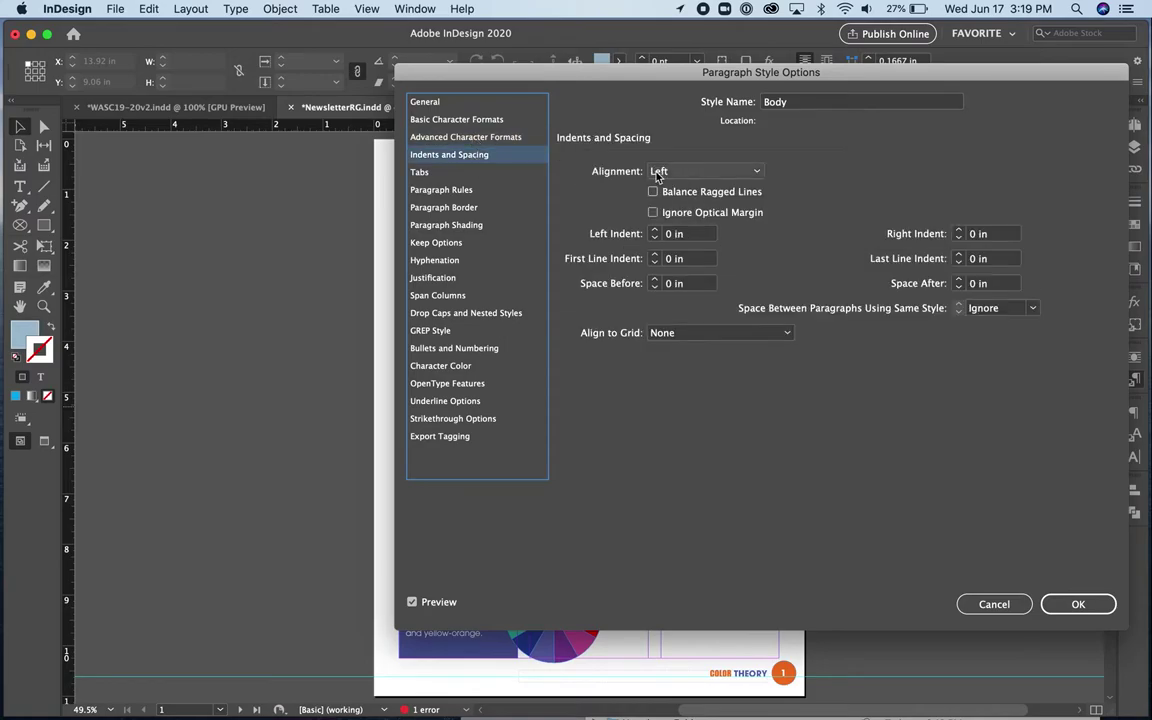
{"action": "left_click", "coordinate": [710, 176]}
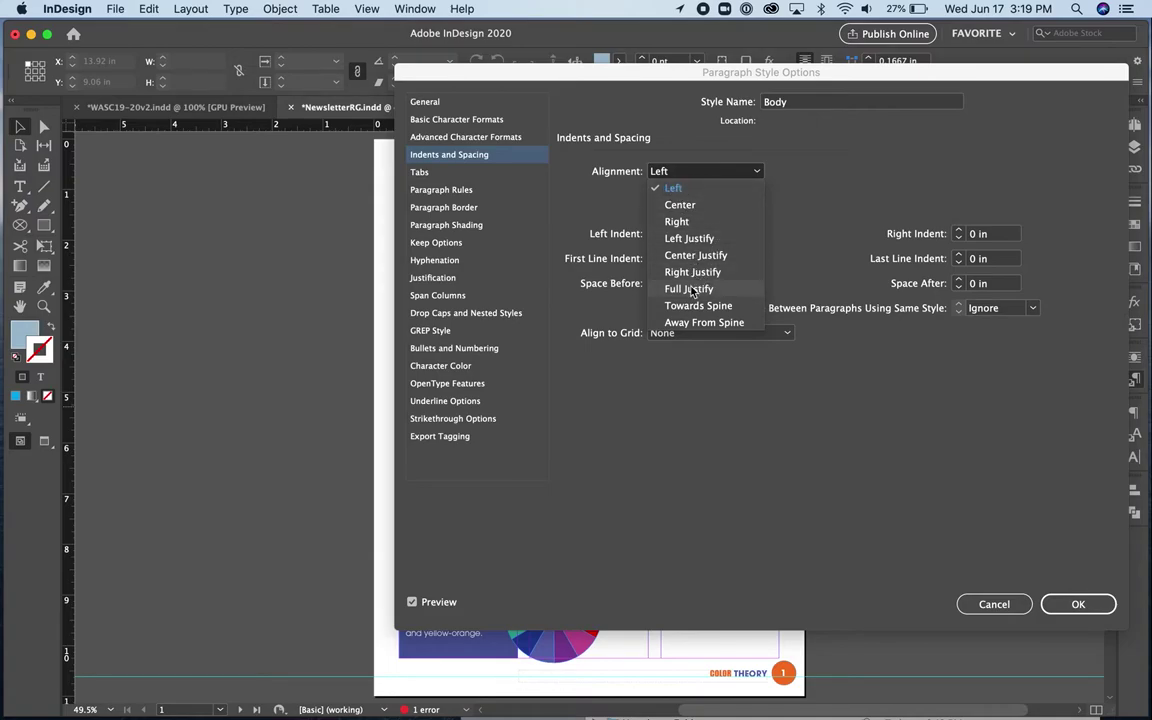
{"action": "left_click", "coordinate": [449, 162]}
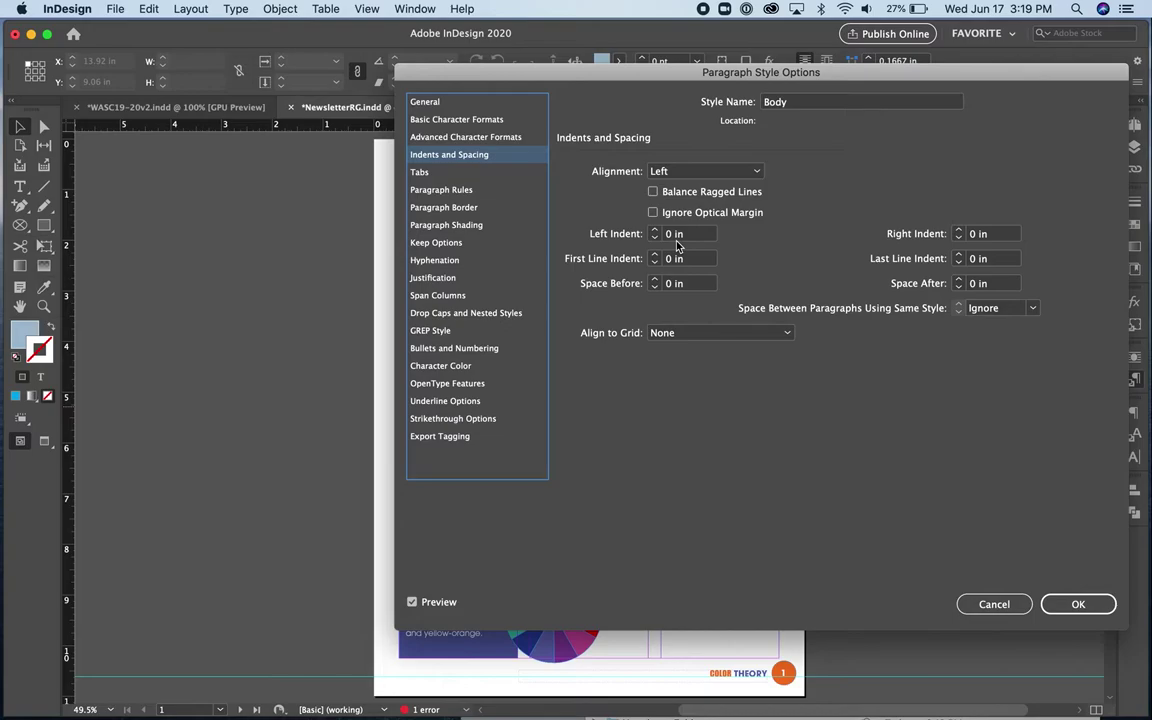
{"action": "left_click", "coordinate": [1090, 606]}
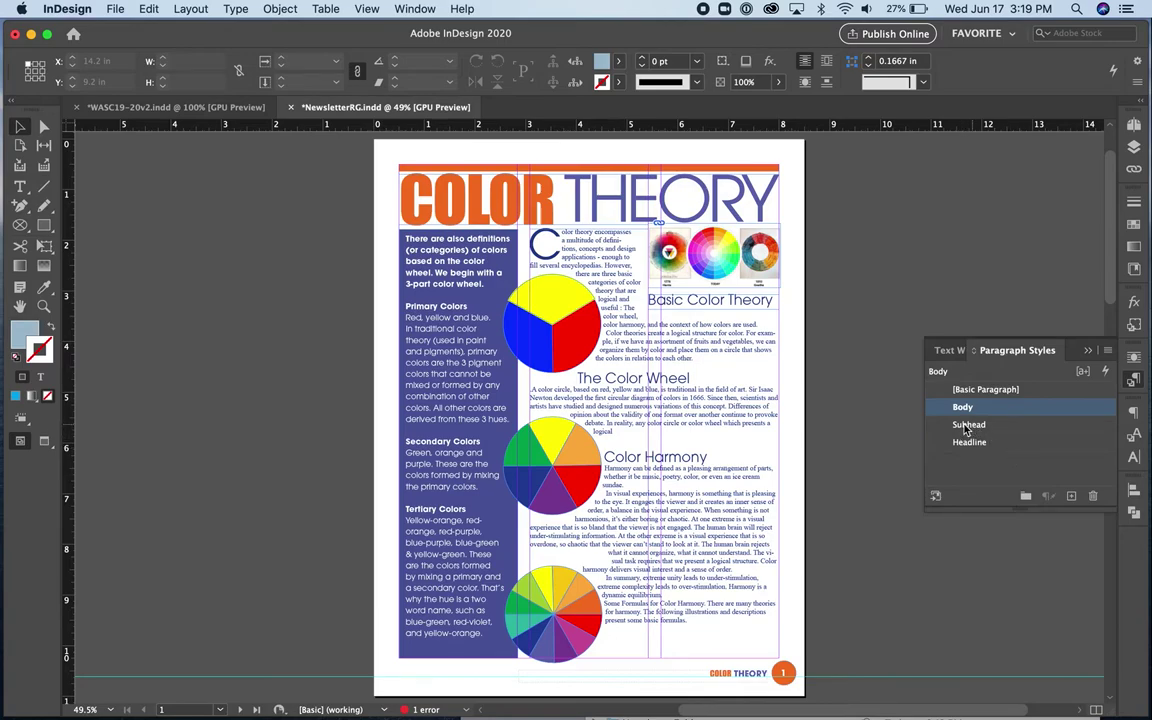
Open Subhead's options and check its ITC Avant Garde Gothic Pro Bold 12 pt font and C=100 M=90 Y=10 K=0 colour
{"action": "left_click", "coordinate": [1028, 425]}
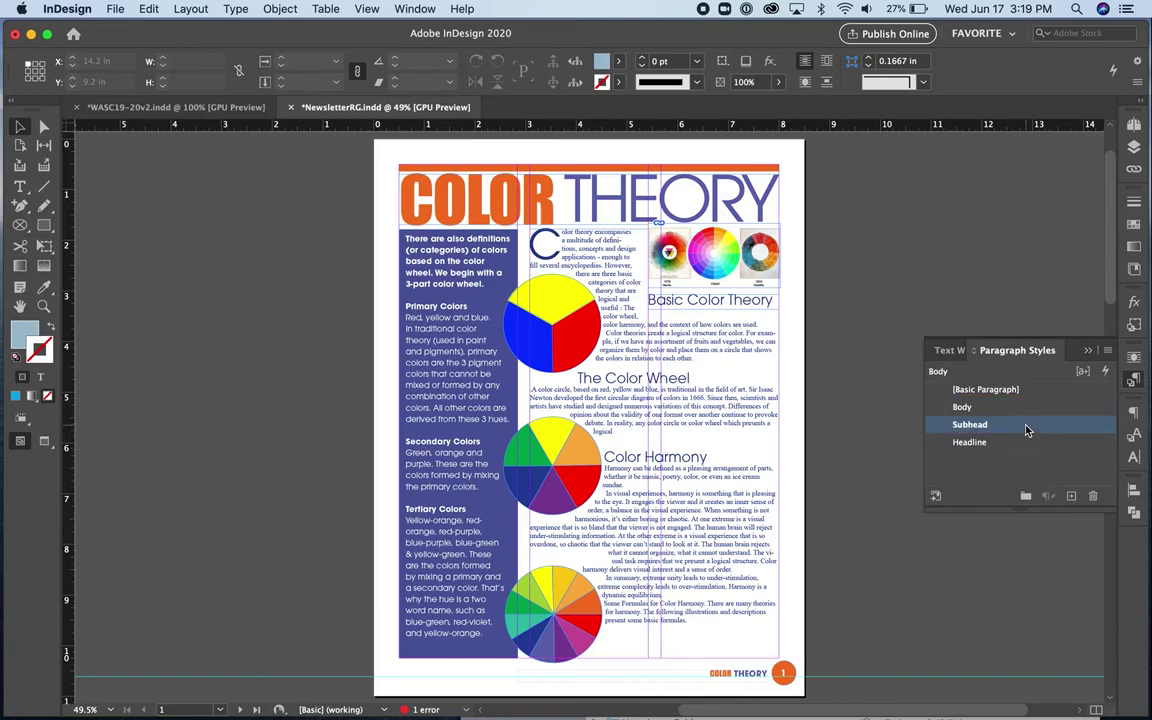
{"action": "left_click", "coordinate": [1031, 426]}
{"action": "double_click", "coordinate": [1072, 428]}
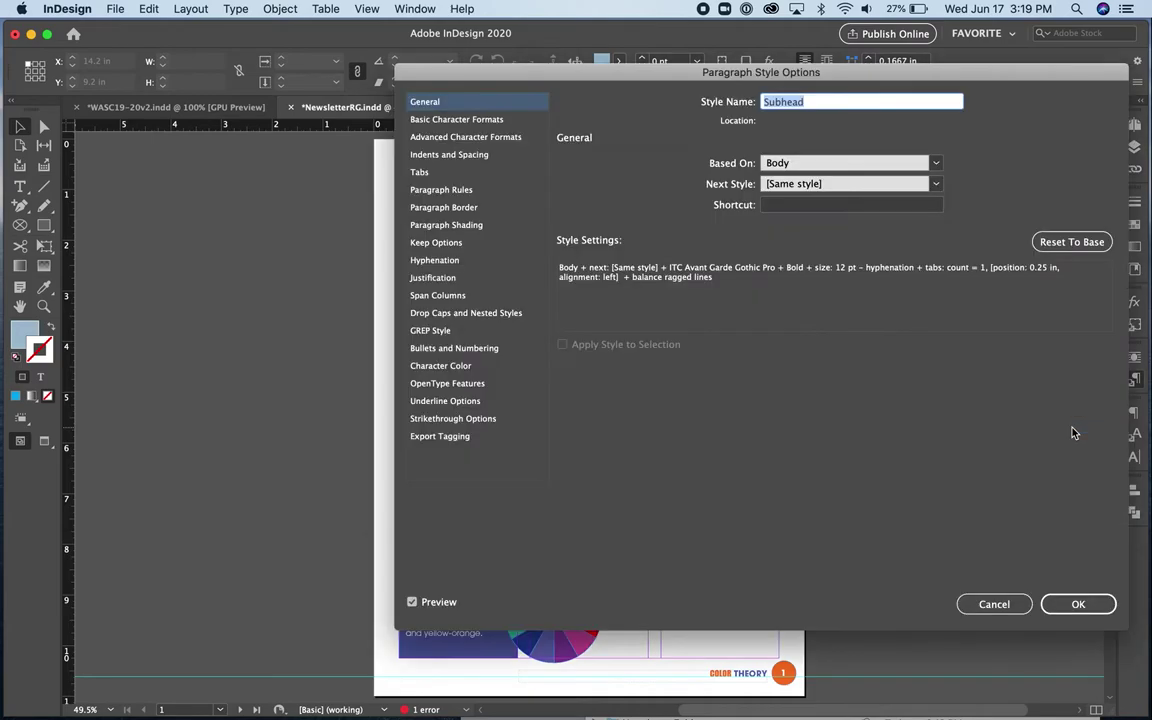
{"action": "left_click", "coordinate": [455, 121]}
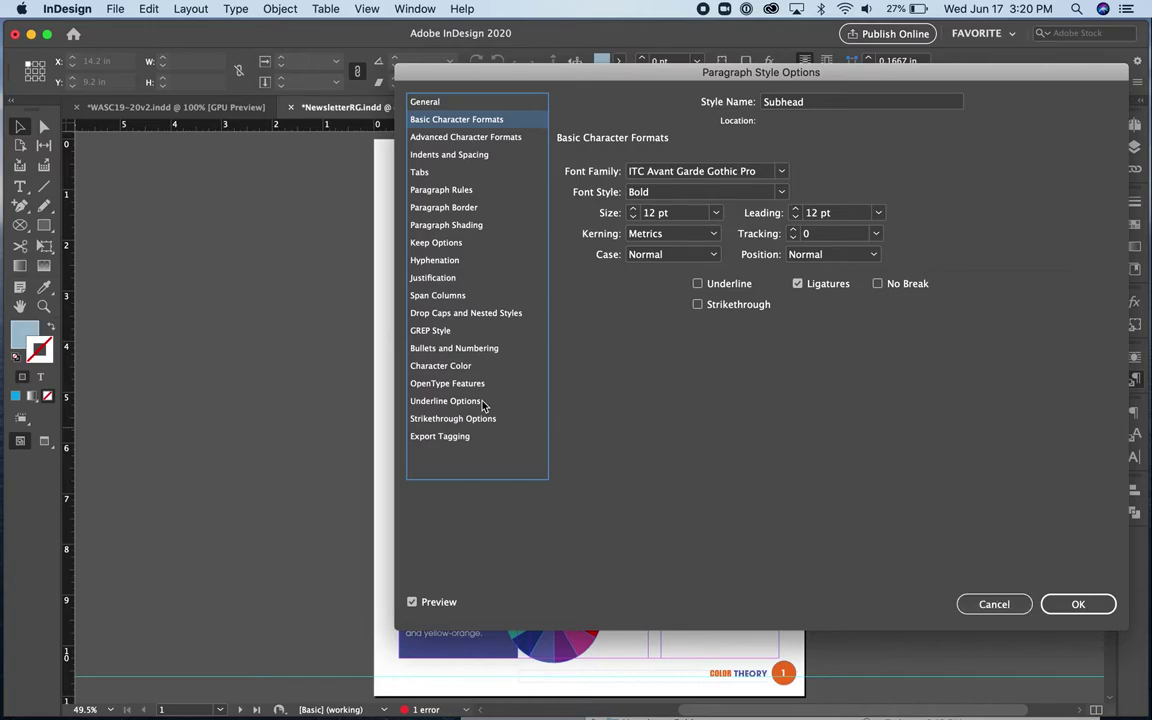
{"action": "left_click", "coordinate": [440, 365]}
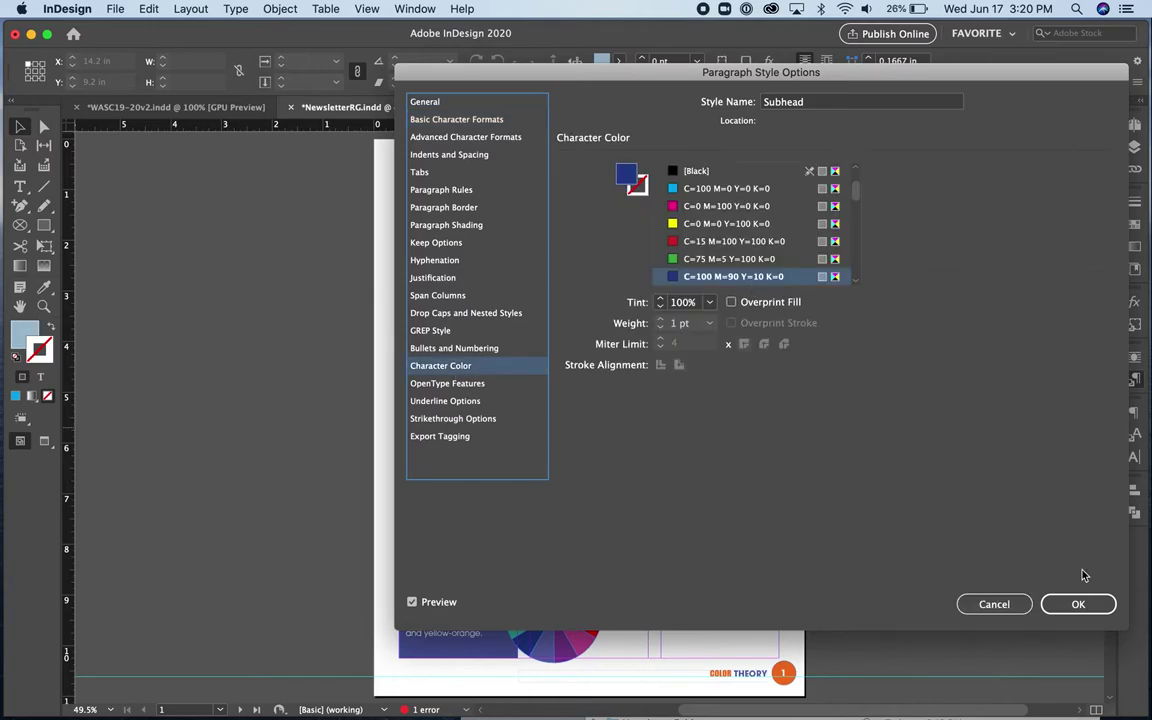
{"action": "left_click", "coordinate": [1096, 606]}
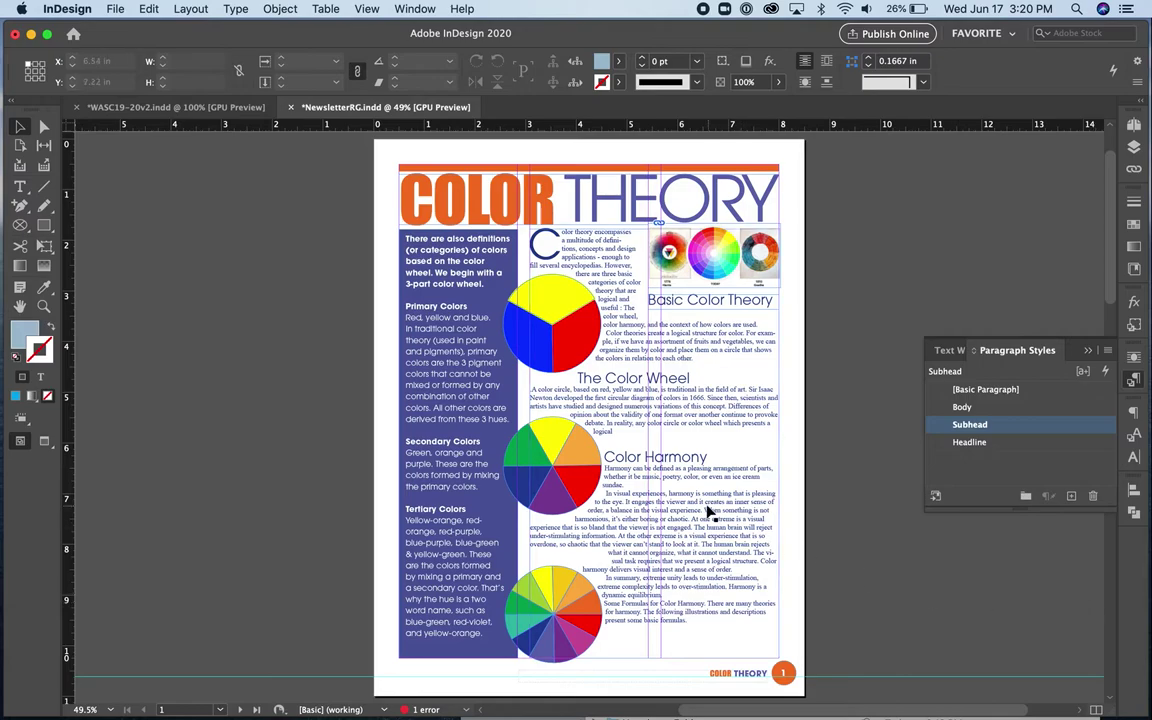
{"action": "scroll", "coordinate": [707, 512], "scroll_direction": "down", "scroll_amount": 6}
{"action": "scroll", "coordinate": [707, 512], "scroll_direction": "down", "scroll_amount": 5}
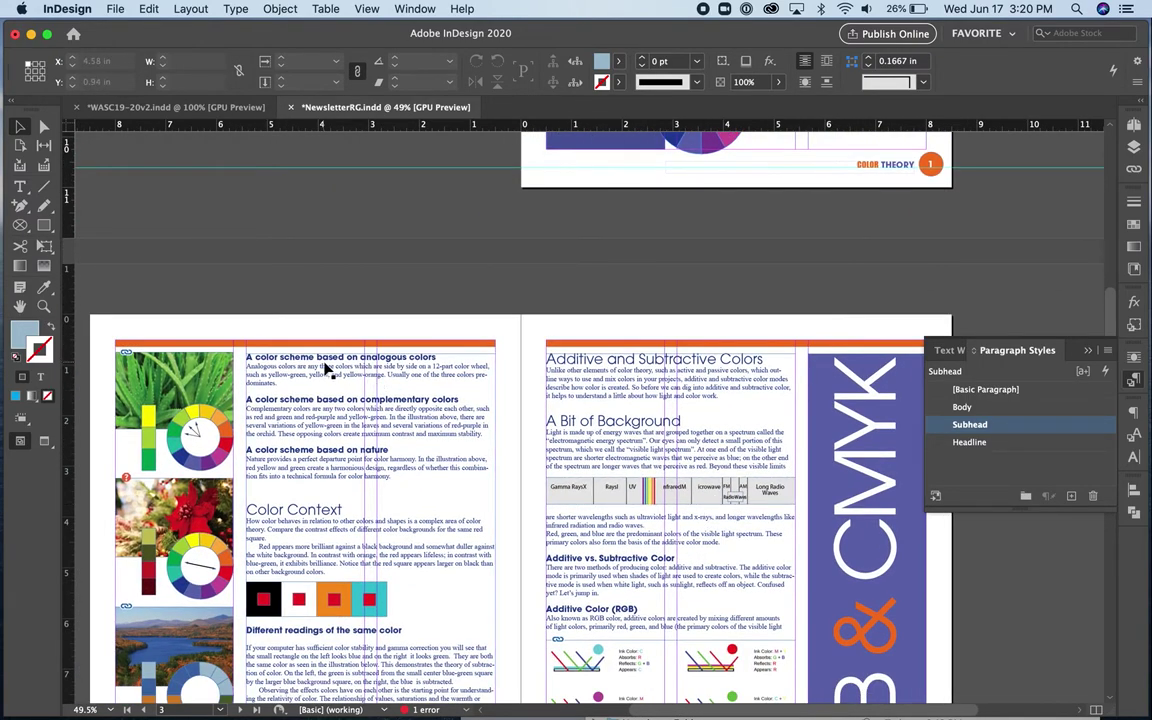
{"action": "scroll", "coordinate": [325, 370], "scroll_direction": "up", "scroll_amount": 2}
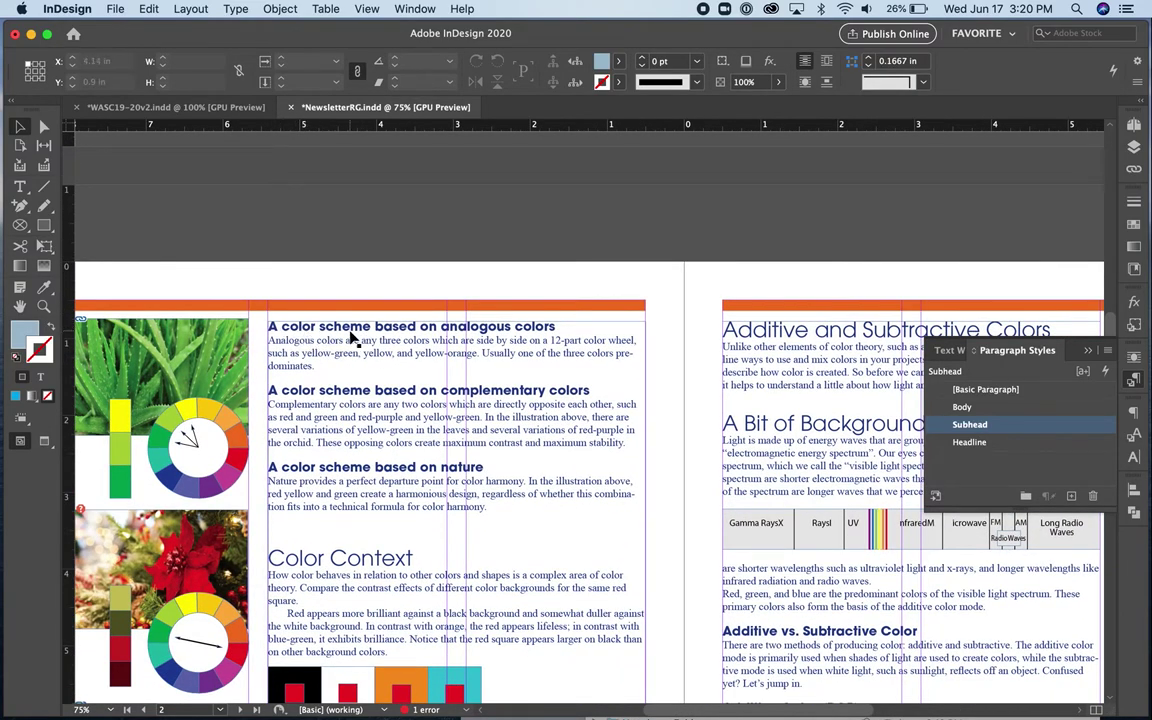
{"action": "scroll", "coordinate": [350, 340], "scroll_direction": "down", "scroll_amount": 3}
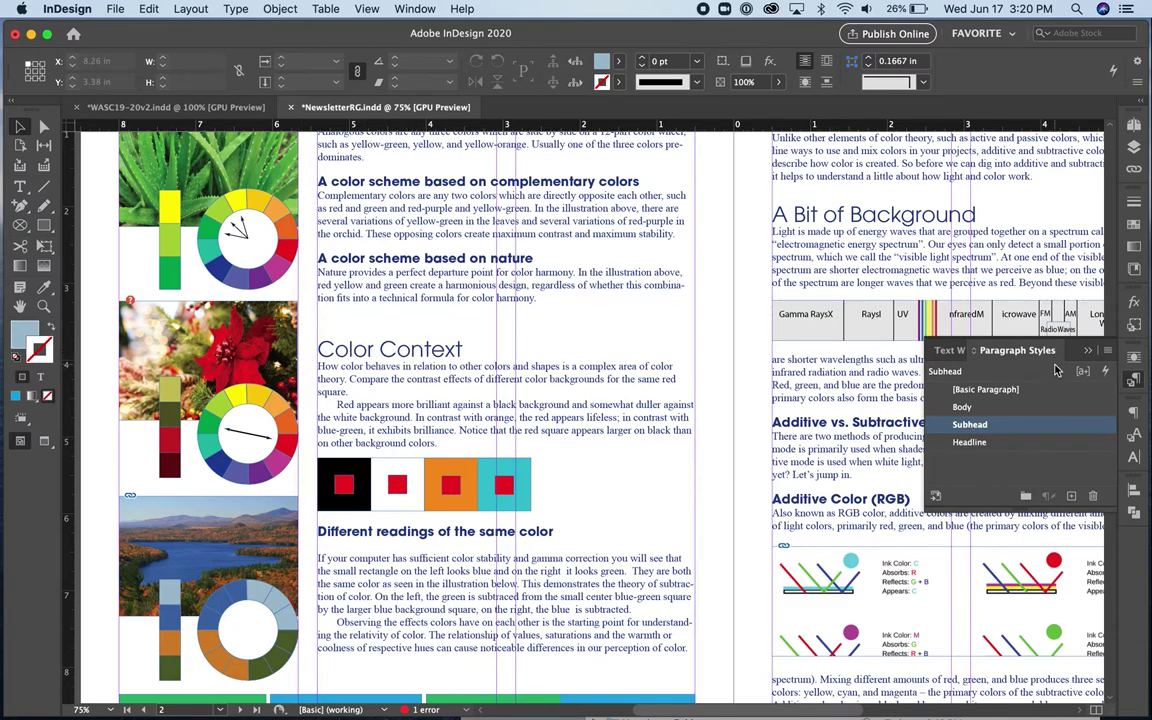
{"action": "double_click", "coordinate": [1066, 443]}
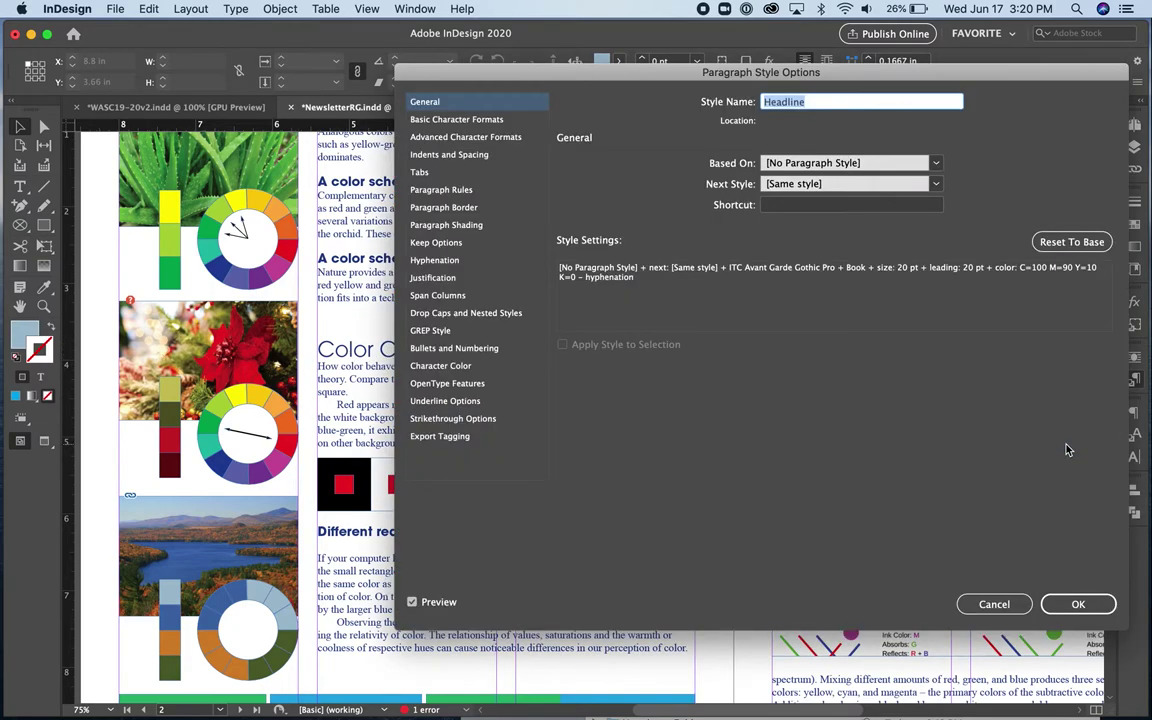
{"action": "left_click", "coordinate": [485, 119]}
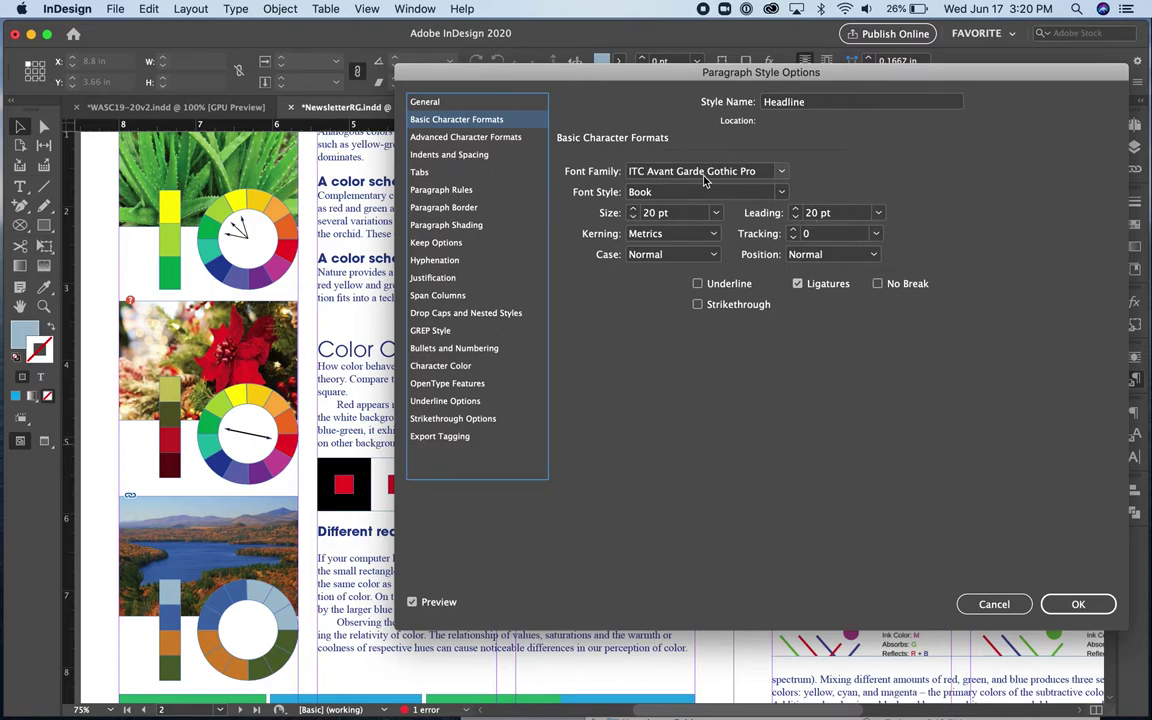
{"action": "left_click", "coordinate": [442, 367]}
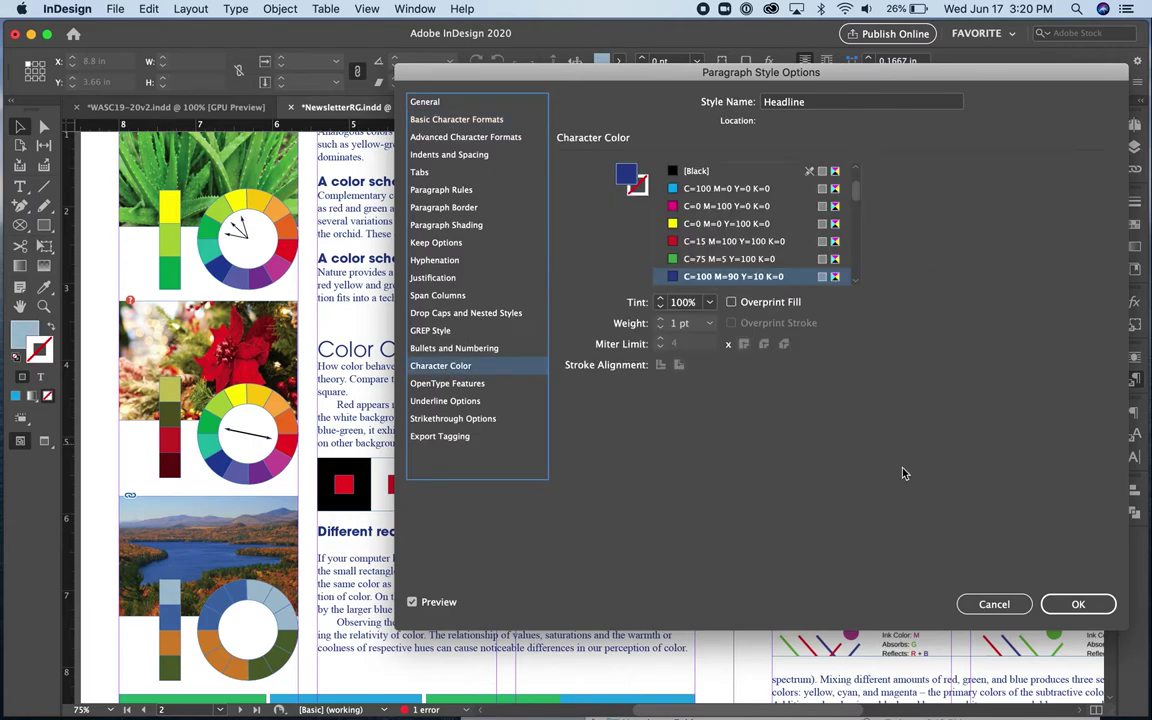
{"action": "left_click", "coordinate": [988, 601]}
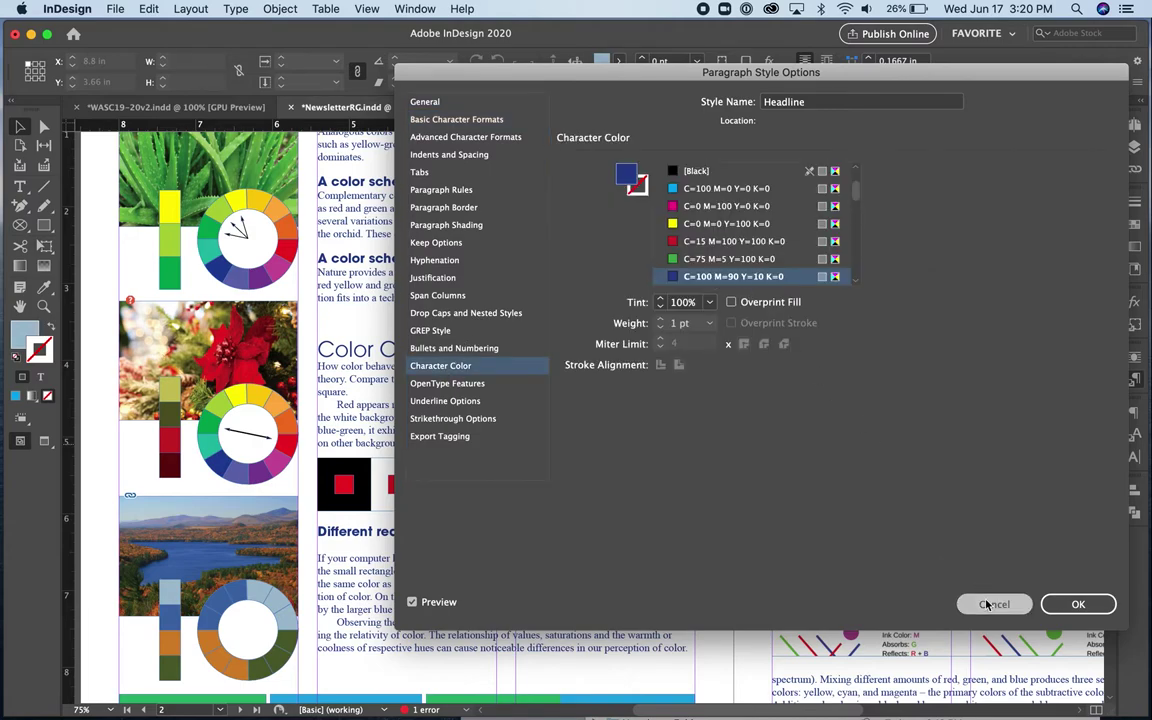
{"action": "scroll", "coordinate": [497, 400], "scroll_direction": "up", "scroll_amount": 3}
{"action": "scroll", "coordinate": [497, 400], "scroll_direction": "right", "scroll_amount": 4}
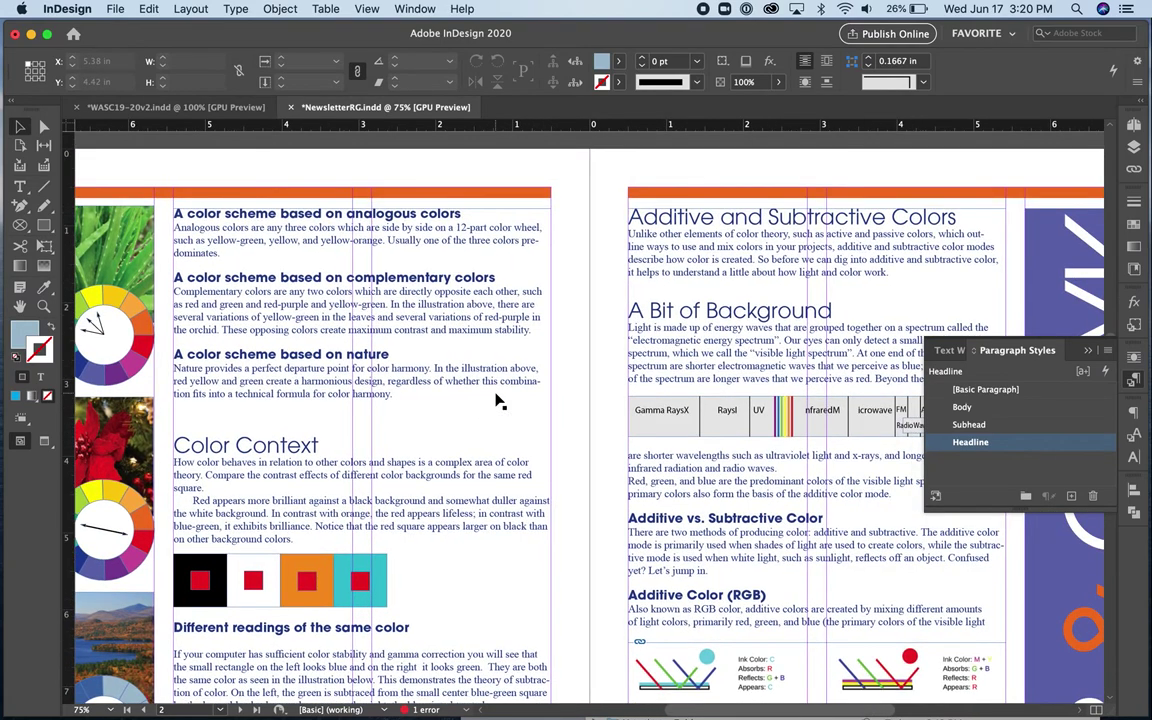
{"action": "double_click", "coordinate": [691, 231]}
{"action": "triple_click", "coordinate": [624, 210]}
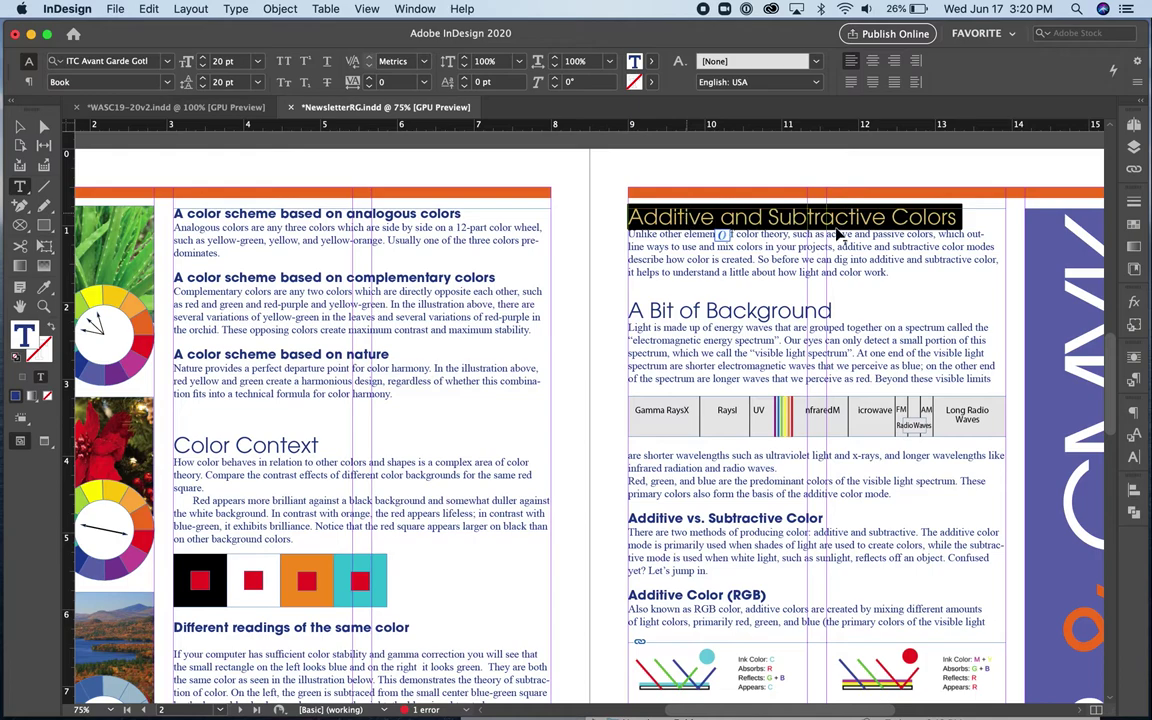
{"action": "left_click", "coordinate": [1135, 388]}
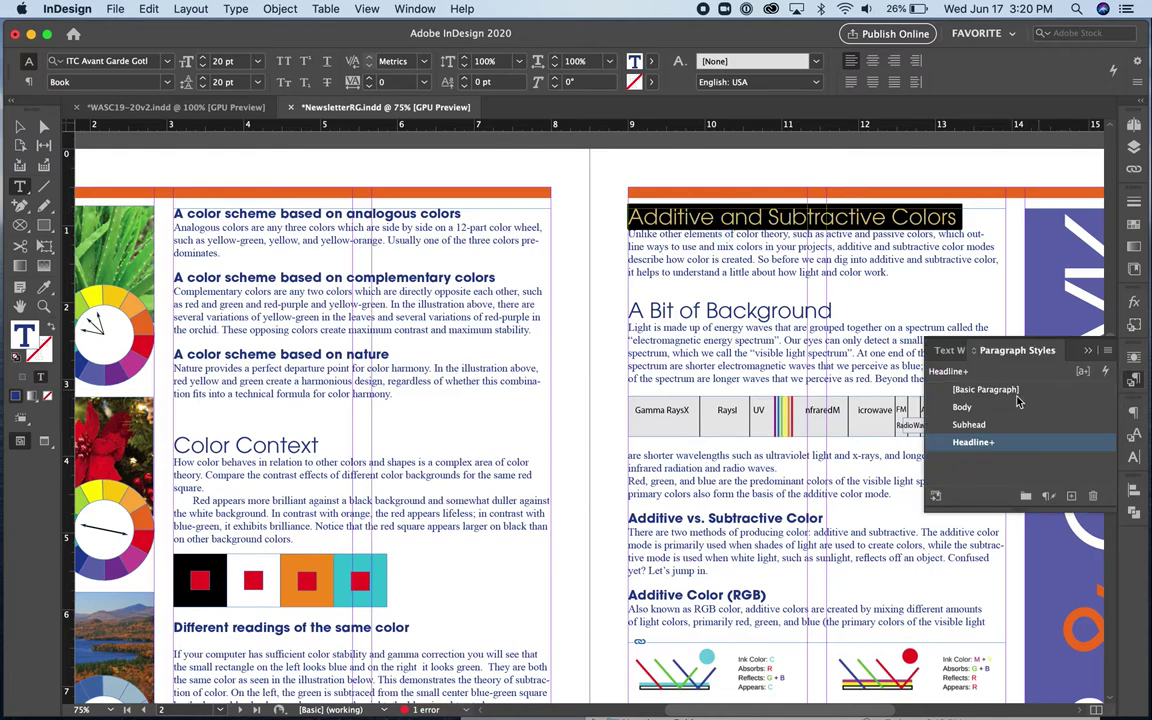
{"action": "left_click", "coordinate": [976, 409]}
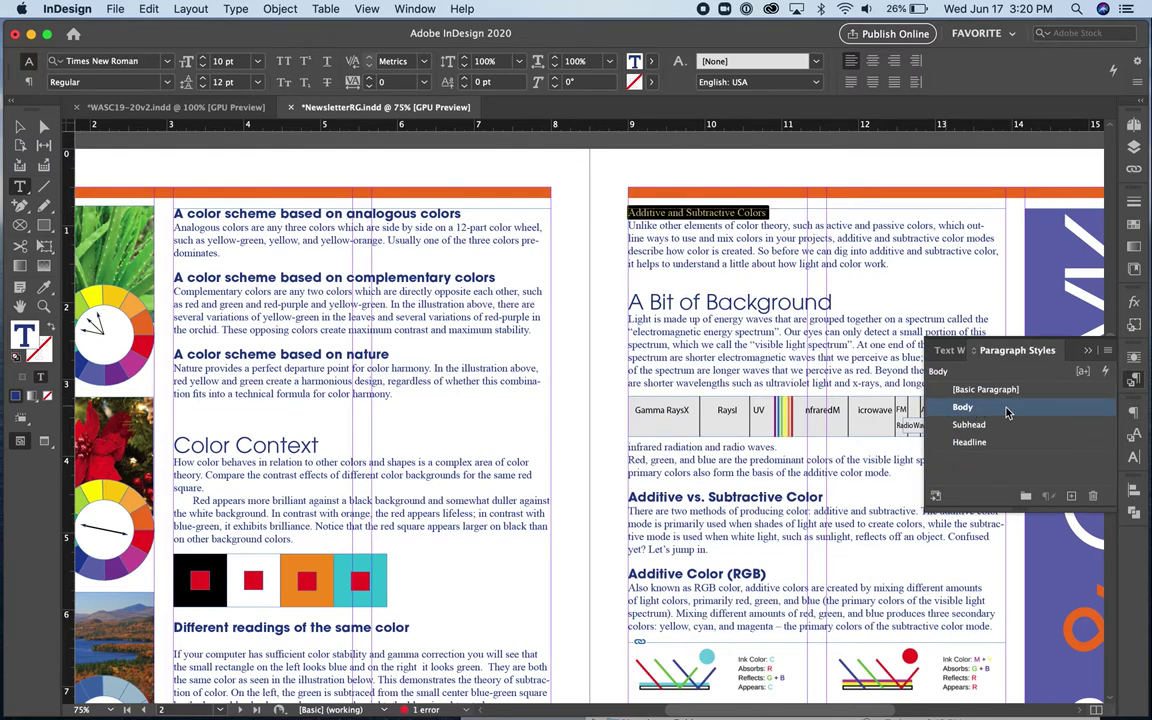
{"action": "left_click", "coordinate": [697, 224]}
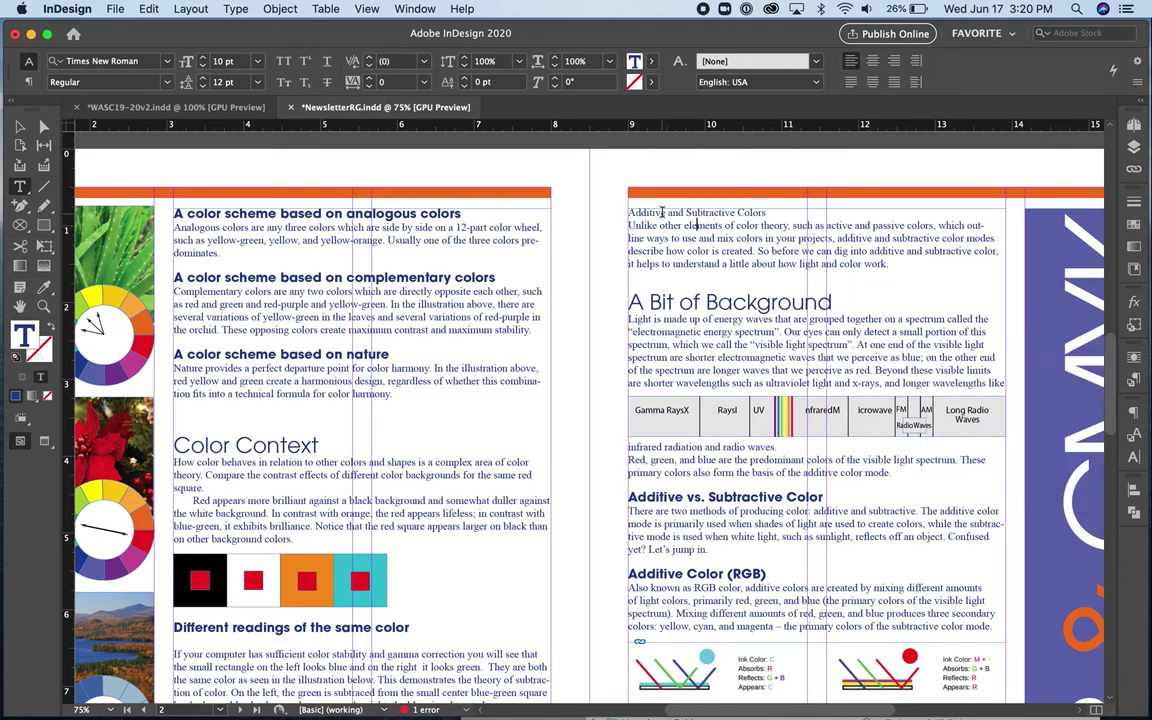
{"action": "left_click_drag", "start_coordinate": [662, 212], "coordinate": [637, 238]}
{"action": "left_click", "coordinate": [722, 250]}
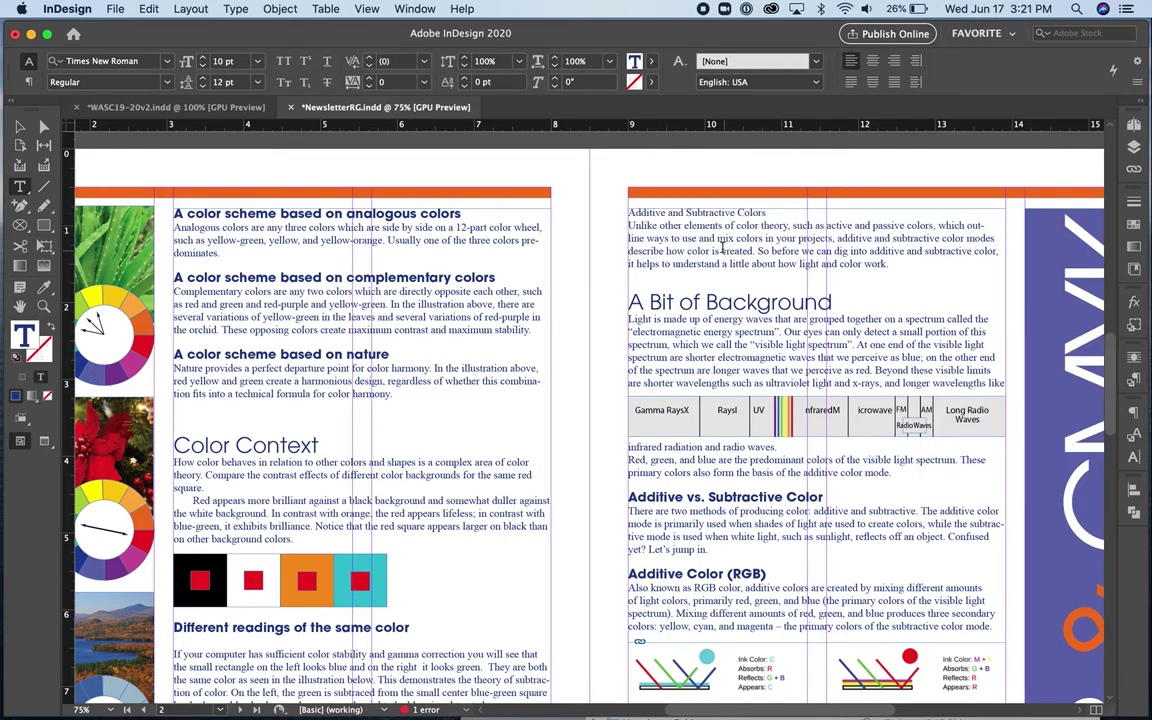
{"action": "left_click_drag", "start_coordinate": [627, 212], "coordinate": [768, 213]}
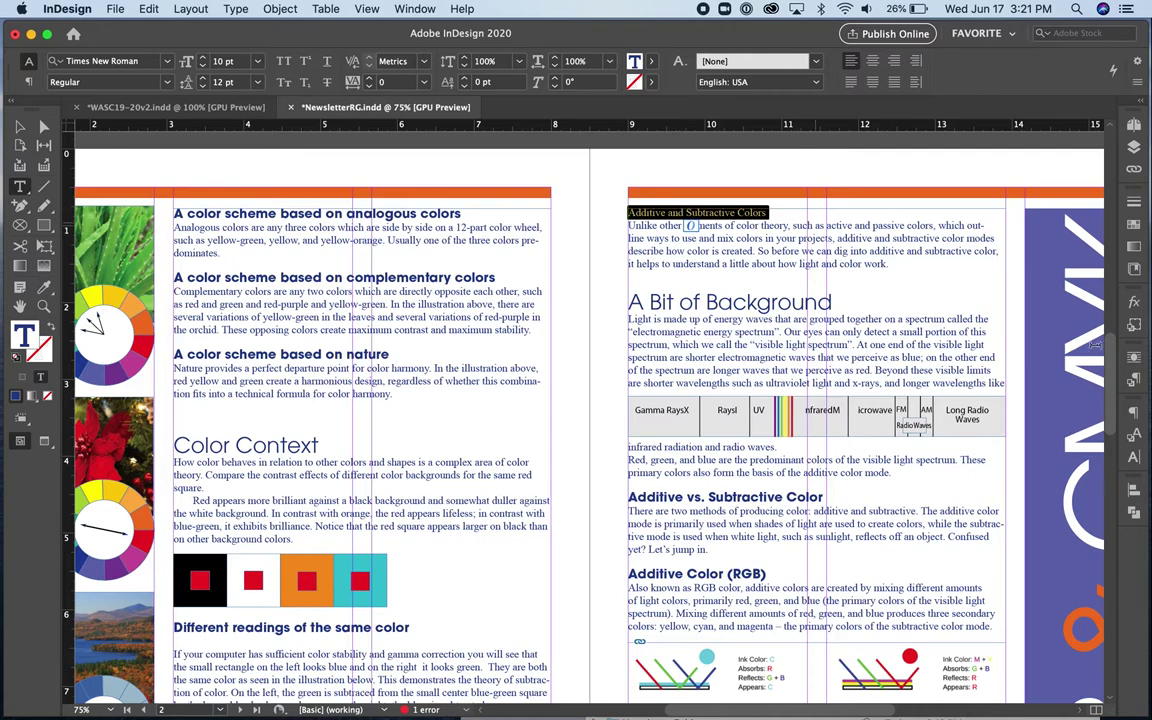
{"action": "left_click", "coordinate": [1133, 380]}
{"action": "left_click", "coordinate": [994, 442]}
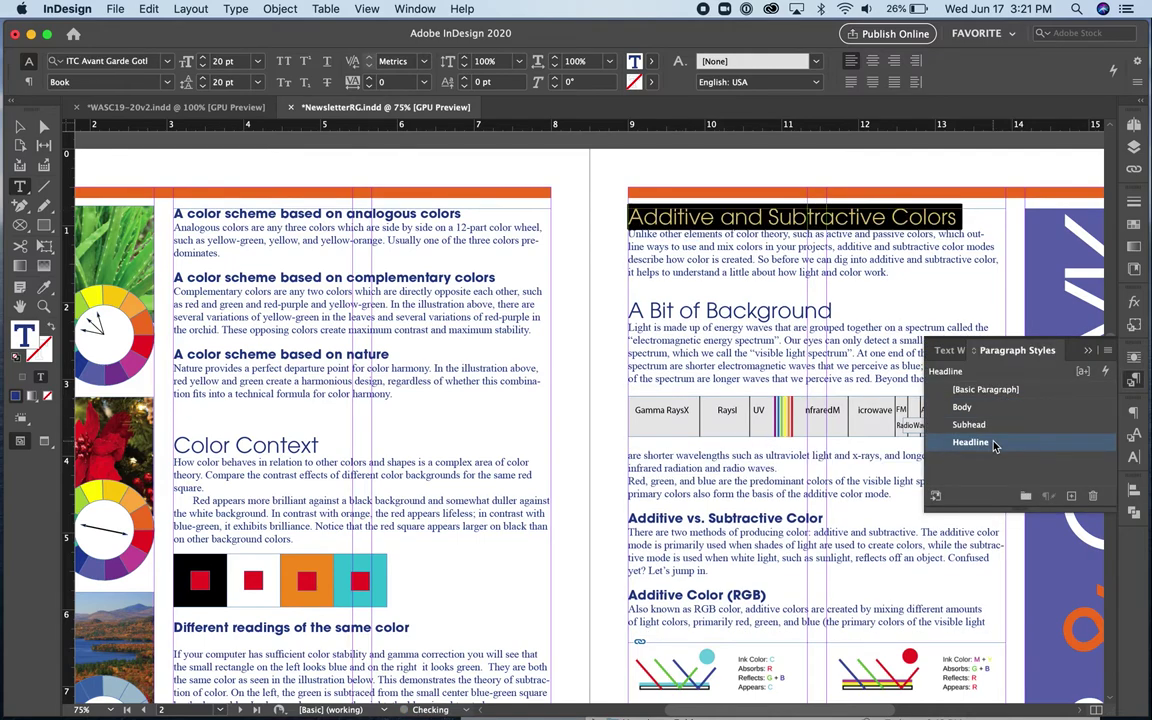
{"action": "left_click", "coordinate": [869, 269]}
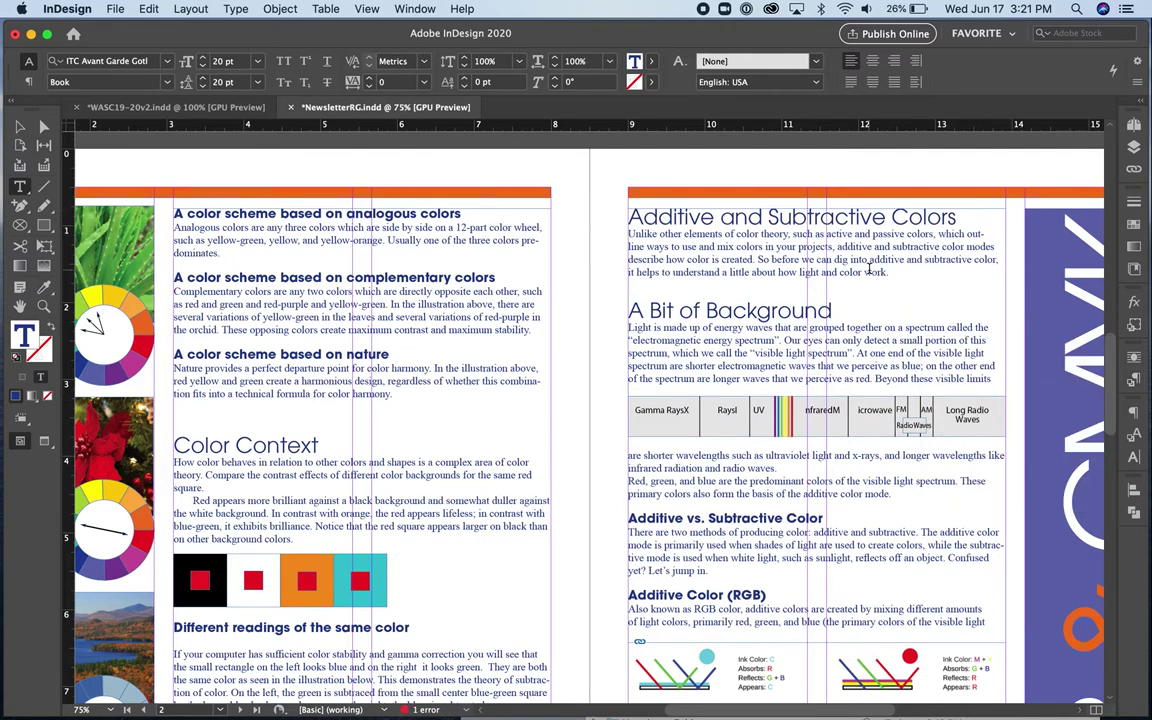
{"action": "triple_click", "coordinate": [276, 281]}
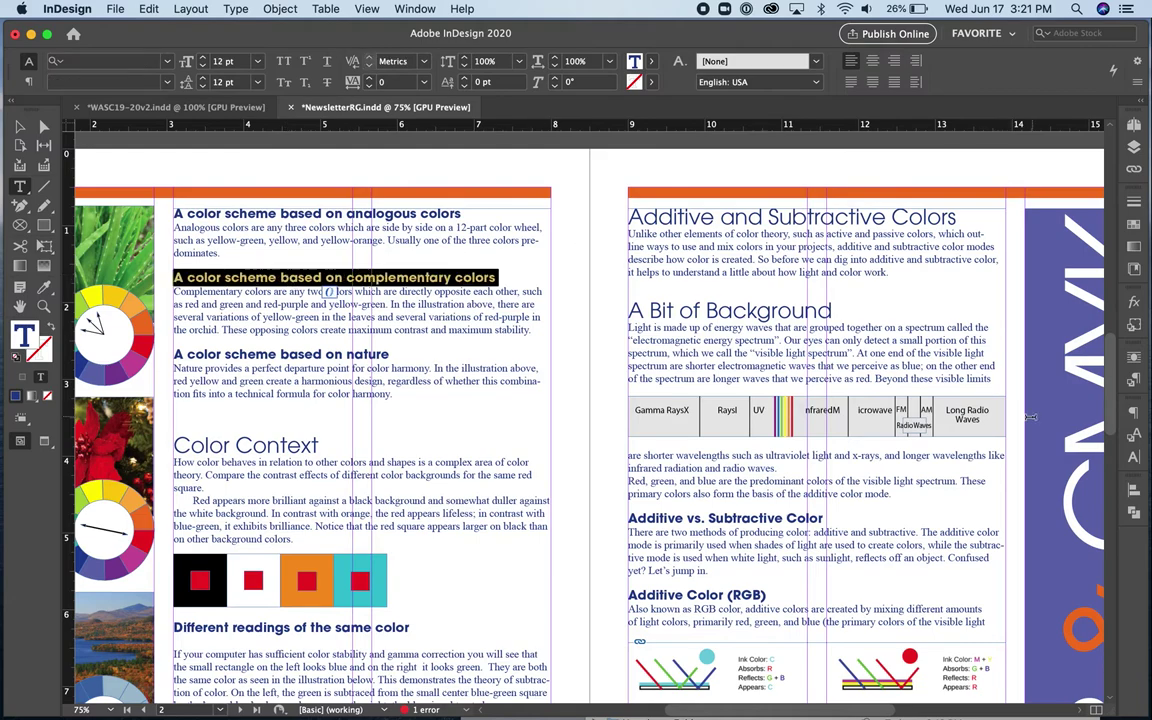
{"action": "left_click", "coordinate": [1134, 412]}
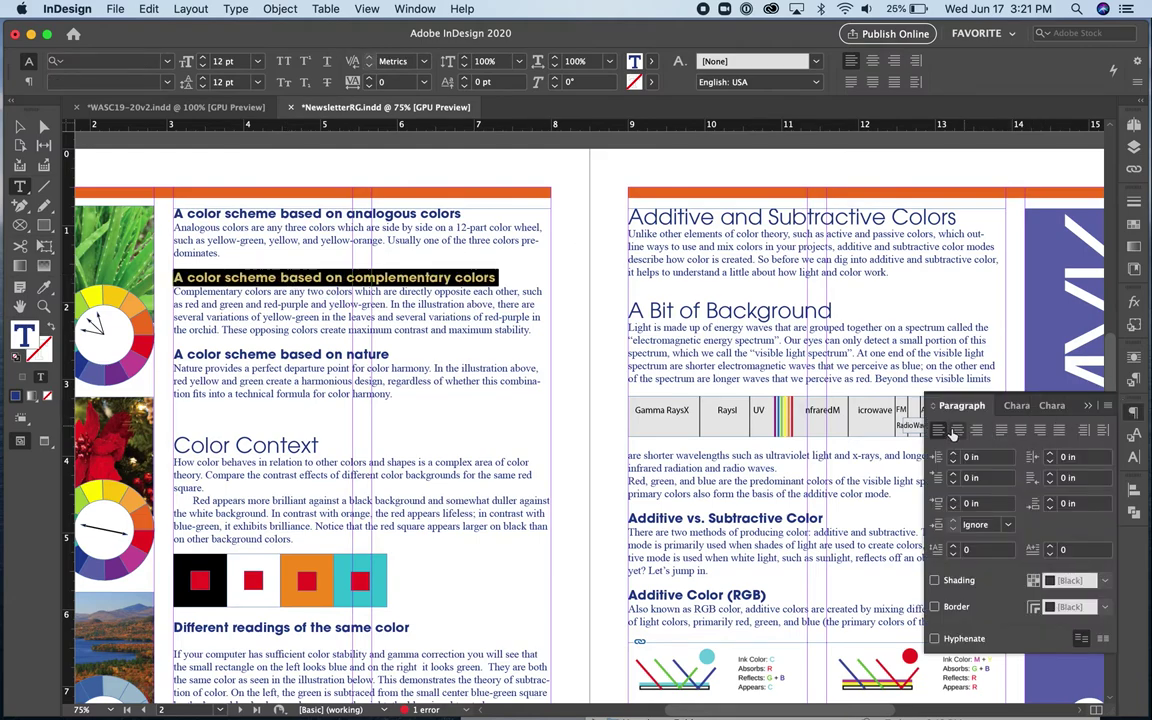
{"action": "left_click", "coordinate": [1134, 381]}
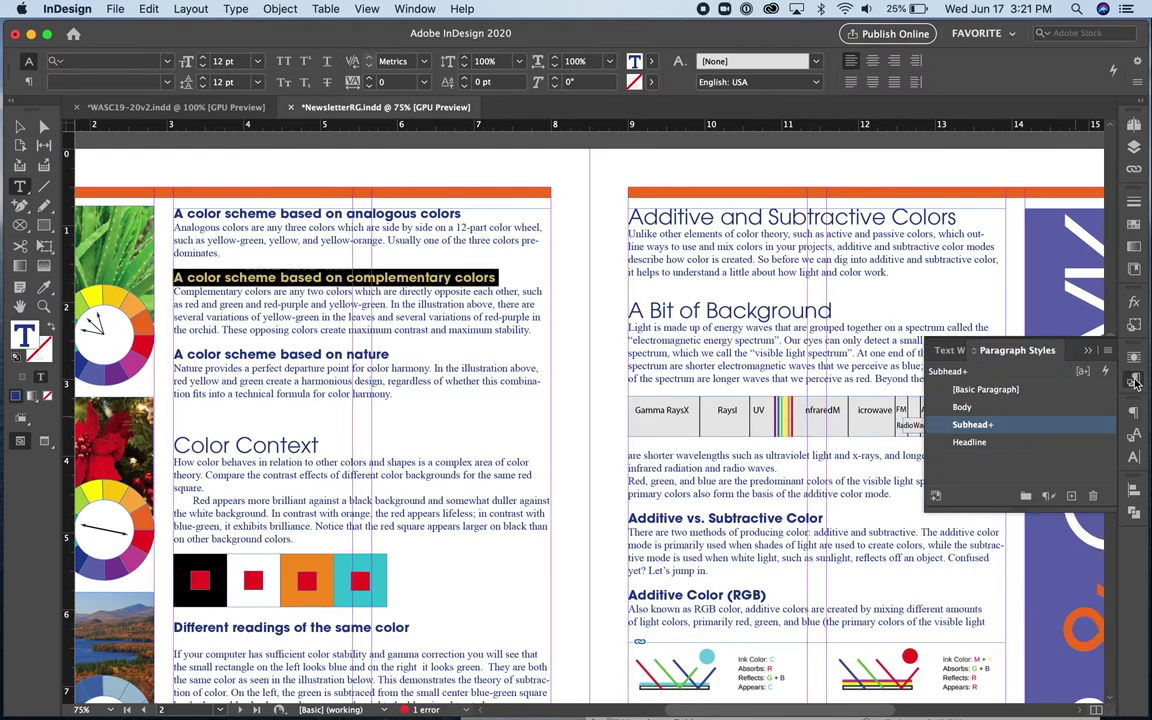
{"action": "left_click", "coordinate": [1000, 446]}
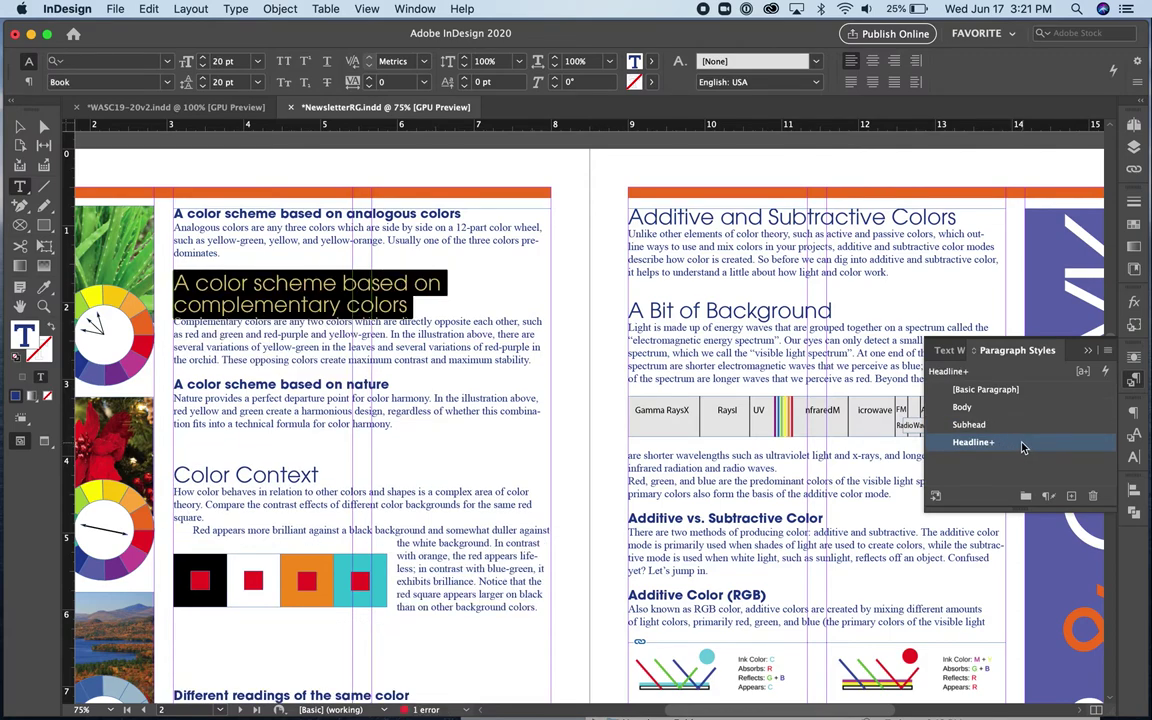
{"action": "left_click", "coordinate": [984, 425]}
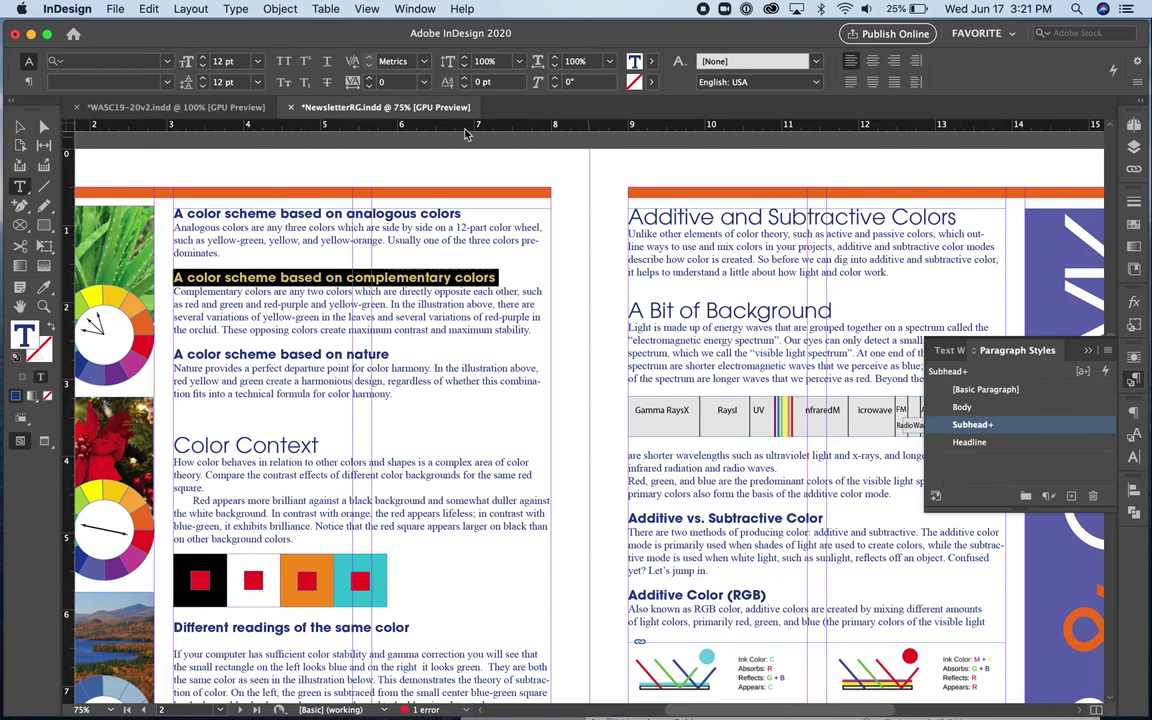
{"action": "left_click", "coordinate": [19, 126]}
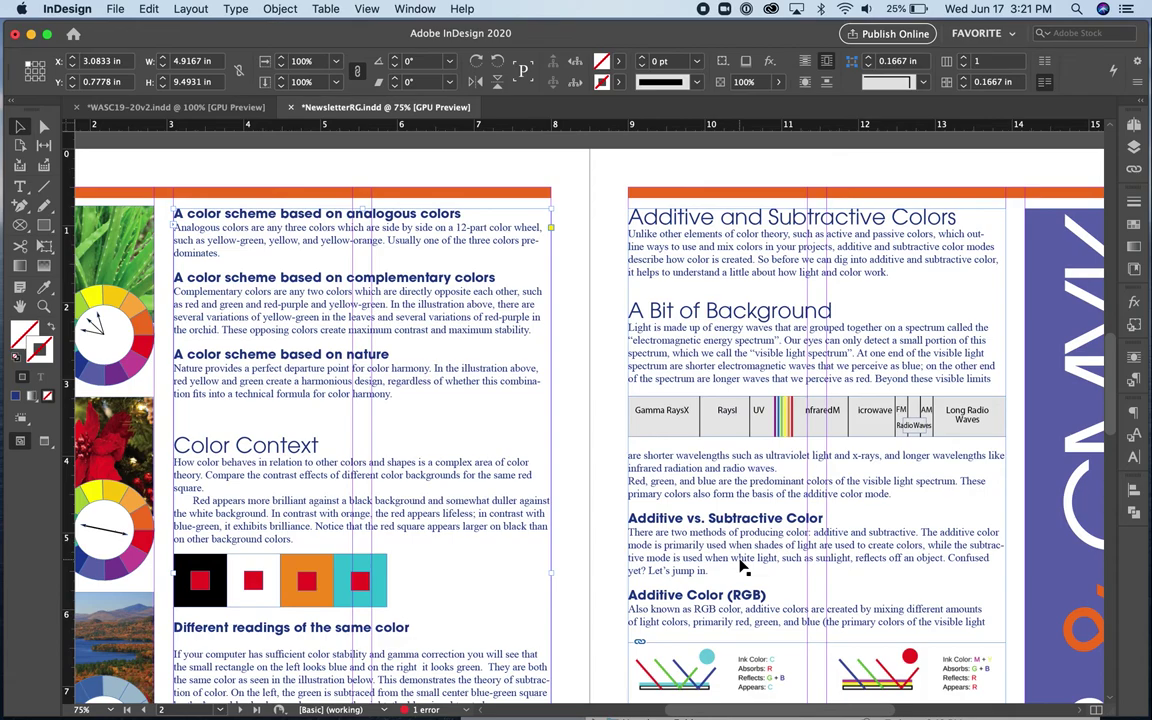
Scroll back up to page 1's COLOR THEORY masthead and Basic Color Theory section
{"action": "scroll", "coordinate": [742, 567], "scroll_direction": "up", "scroll_amount": 10}
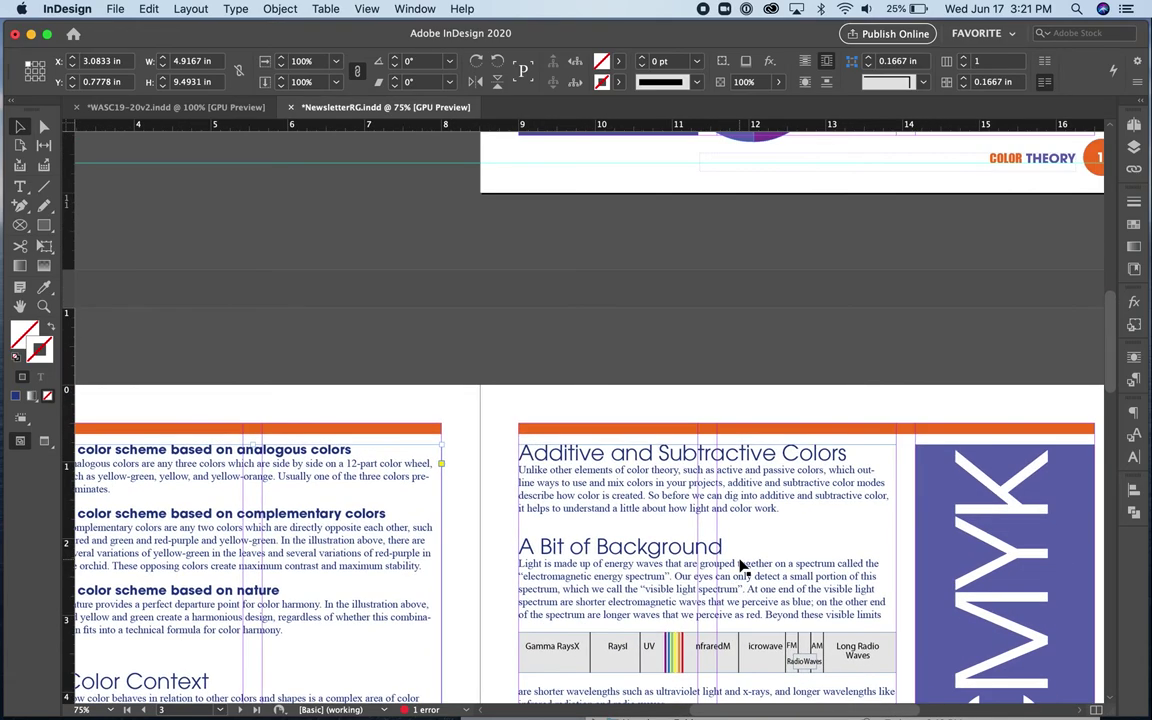
{"action": "scroll", "coordinate": [742, 567], "scroll_direction": "up", "scroll_amount": 8}
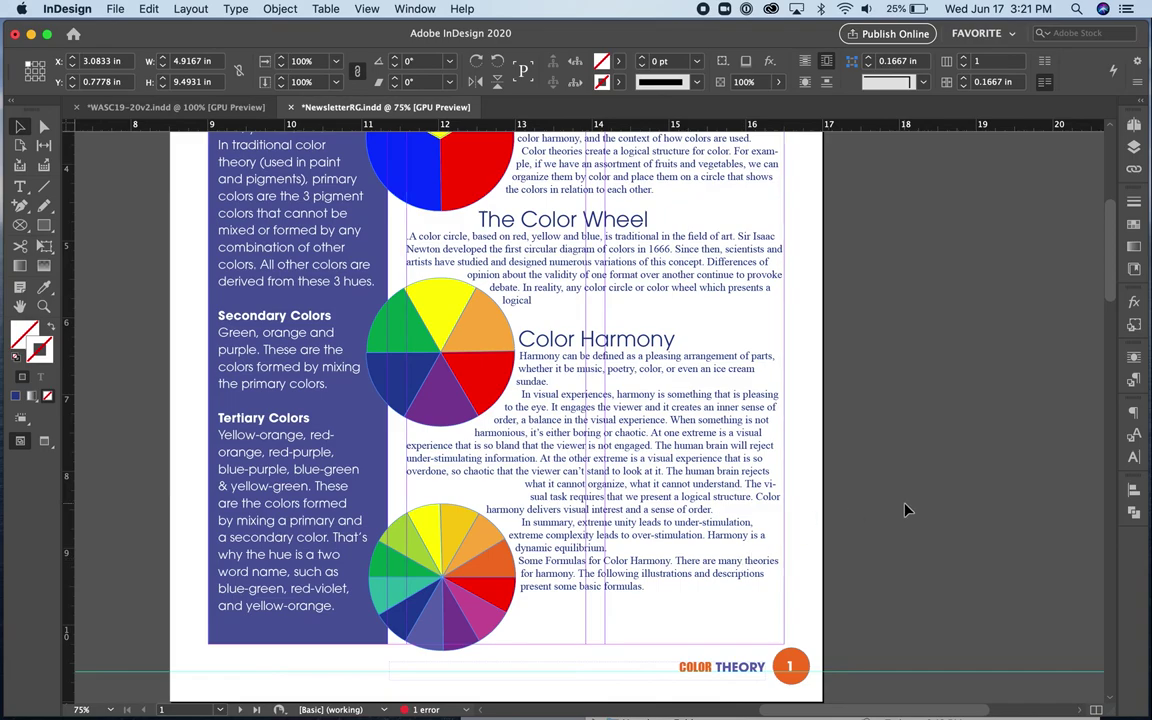
{"action": "scroll", "coordinate": [906, 510], "scroll_direction": "up", "scroll_amount": 5}
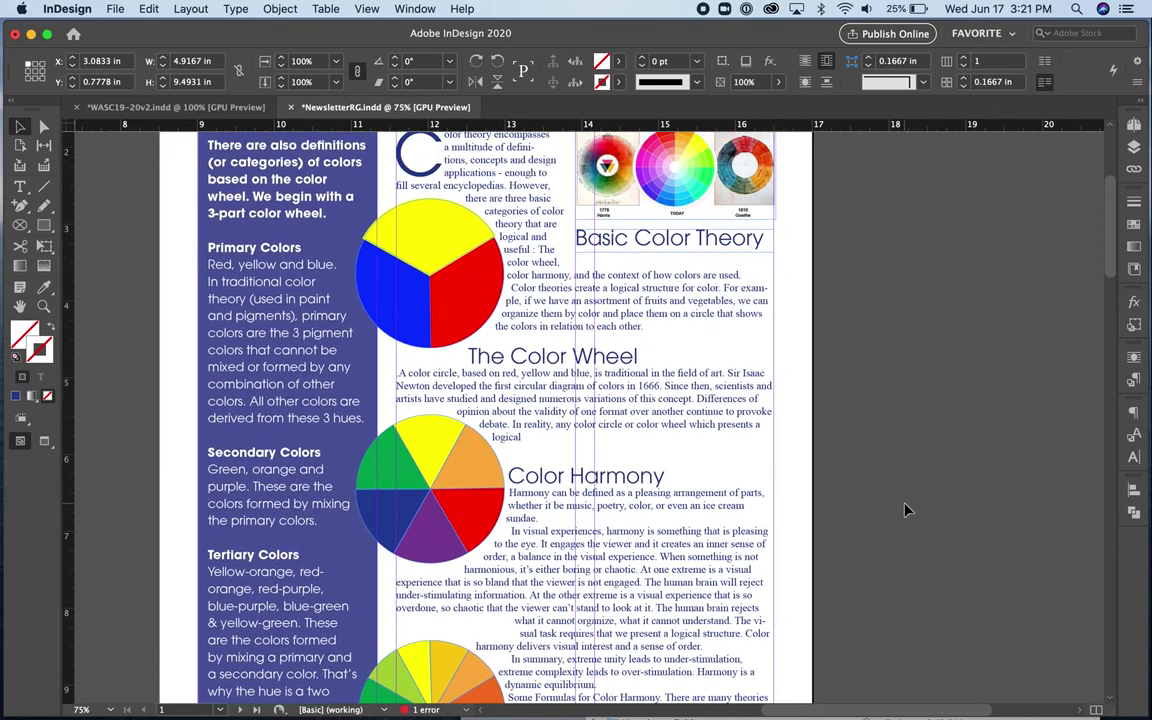
{"action": "scroll", "coordinate": [906, 510], "scroll_direction": "up", "scroll_amount": 2}
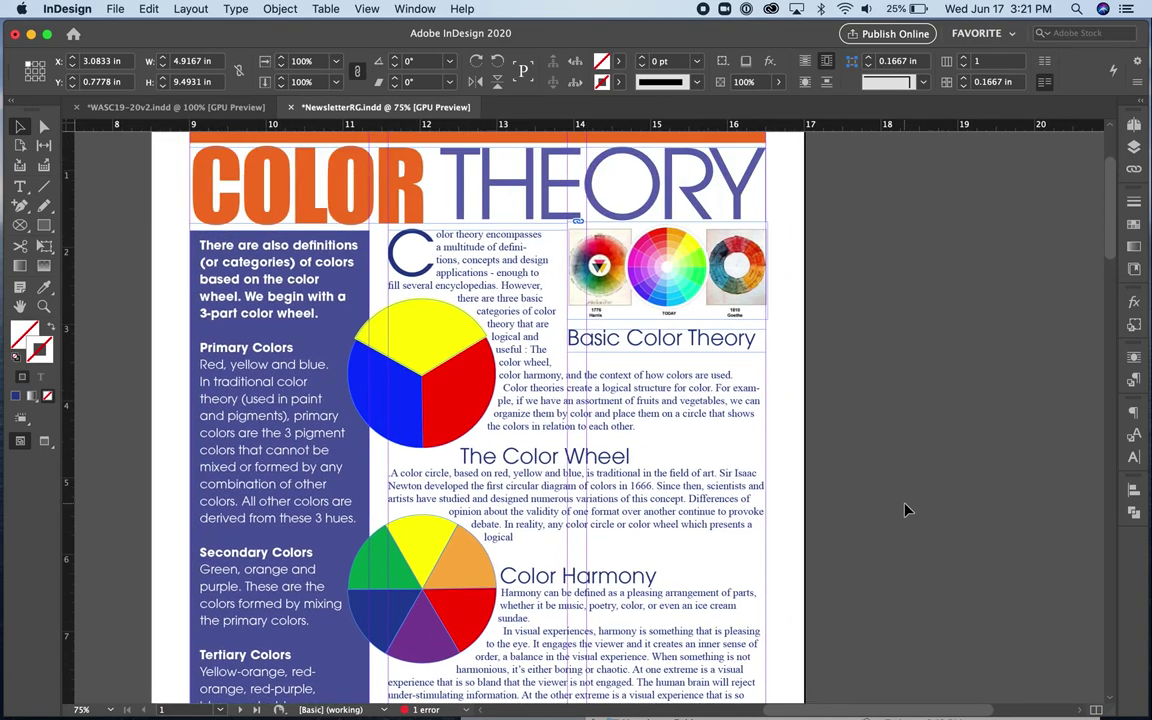